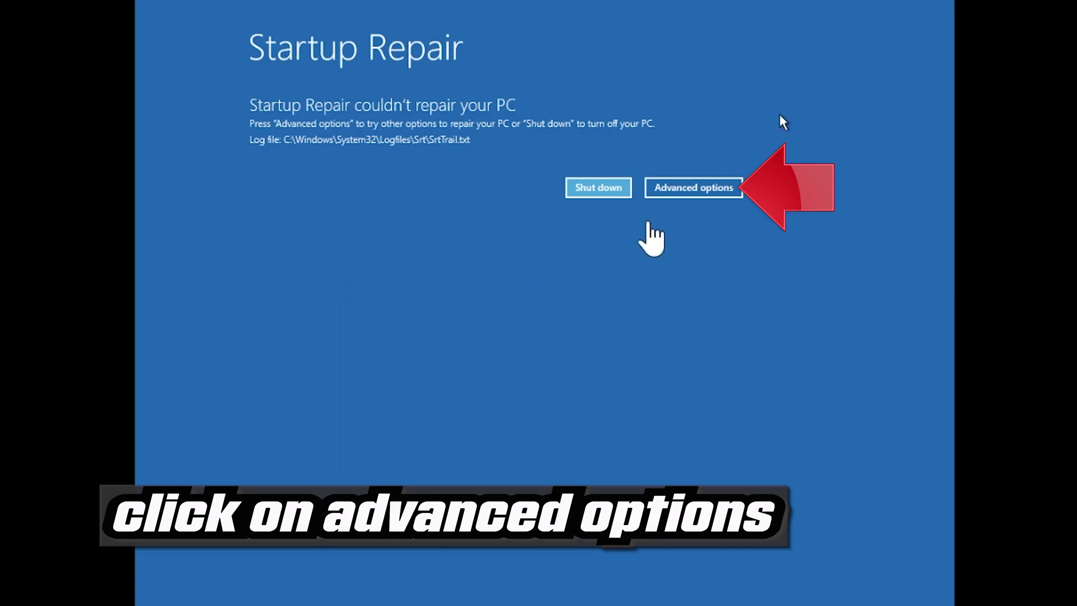
- Run Startup Repair from the advanced troubleshooting options, using the listed account without entering a password
click(664, 189)
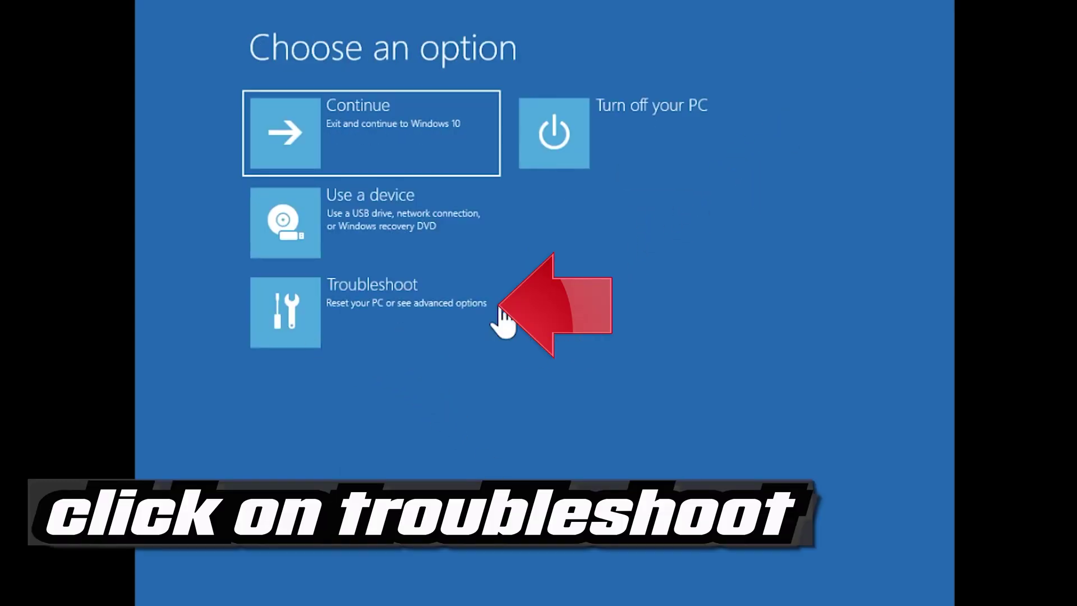
click(357, 331)
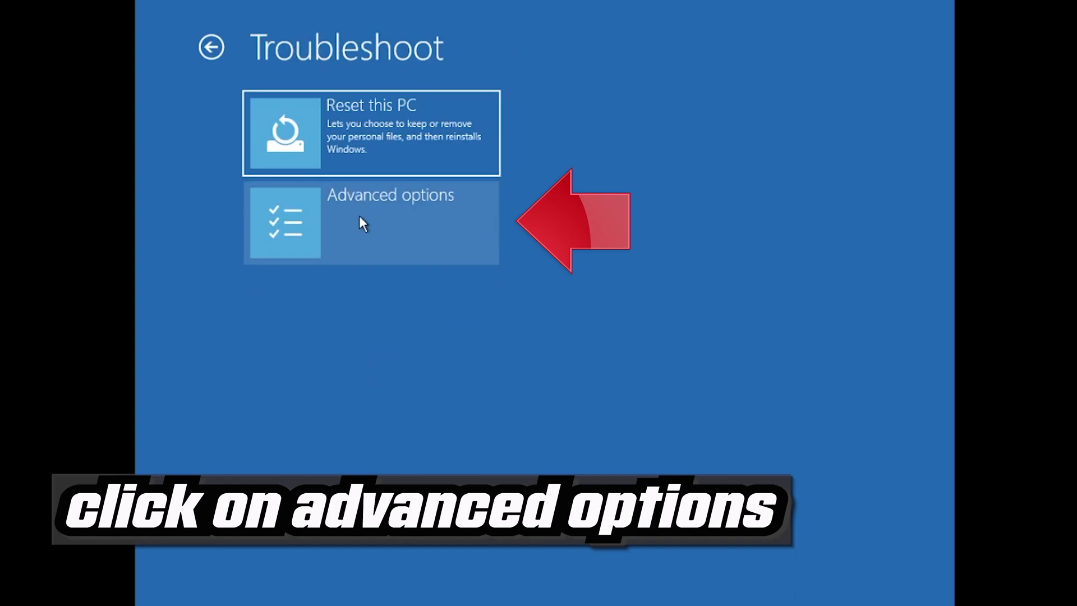
click(464, 222)
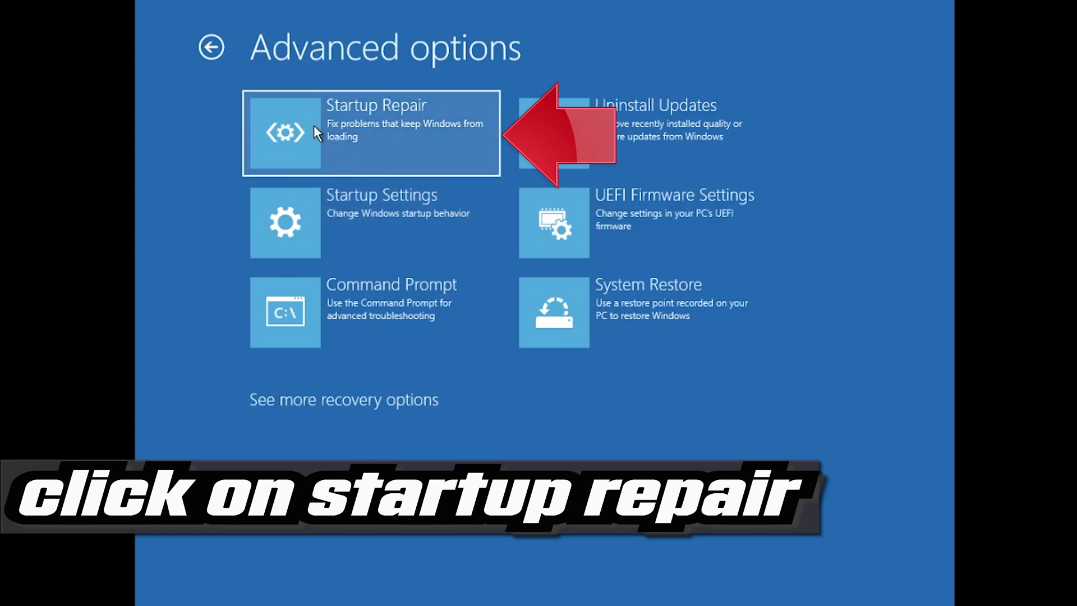
click(394, 131)
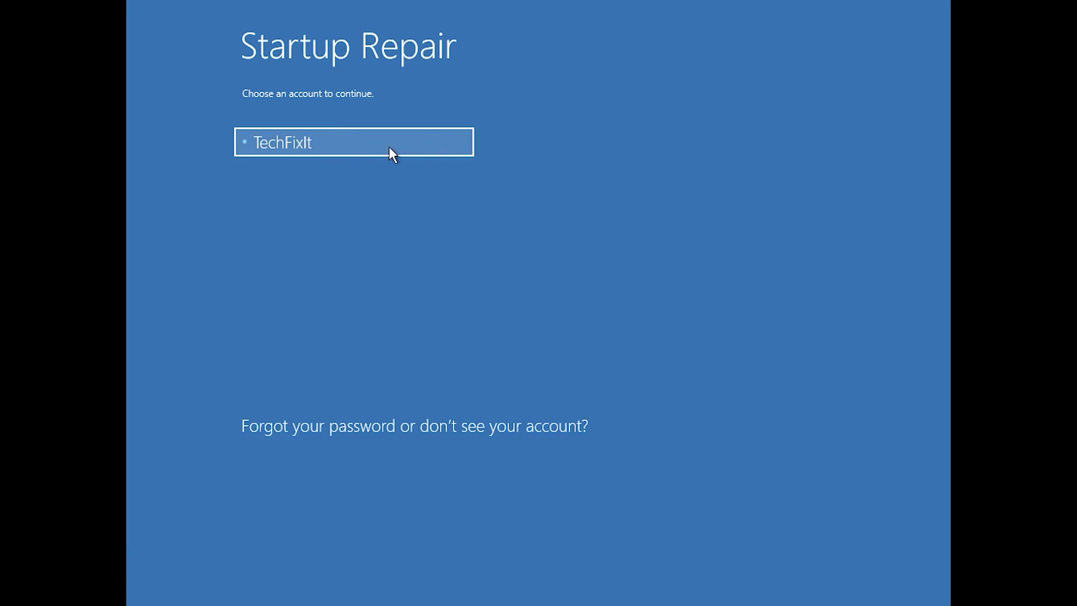
click(403, 145)
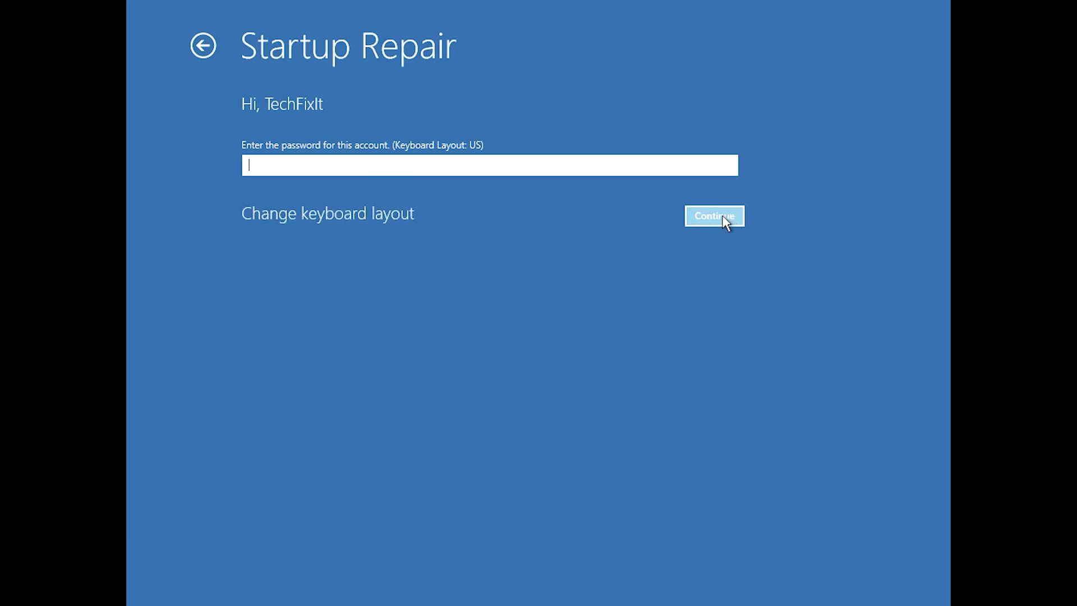
click(723, 219)
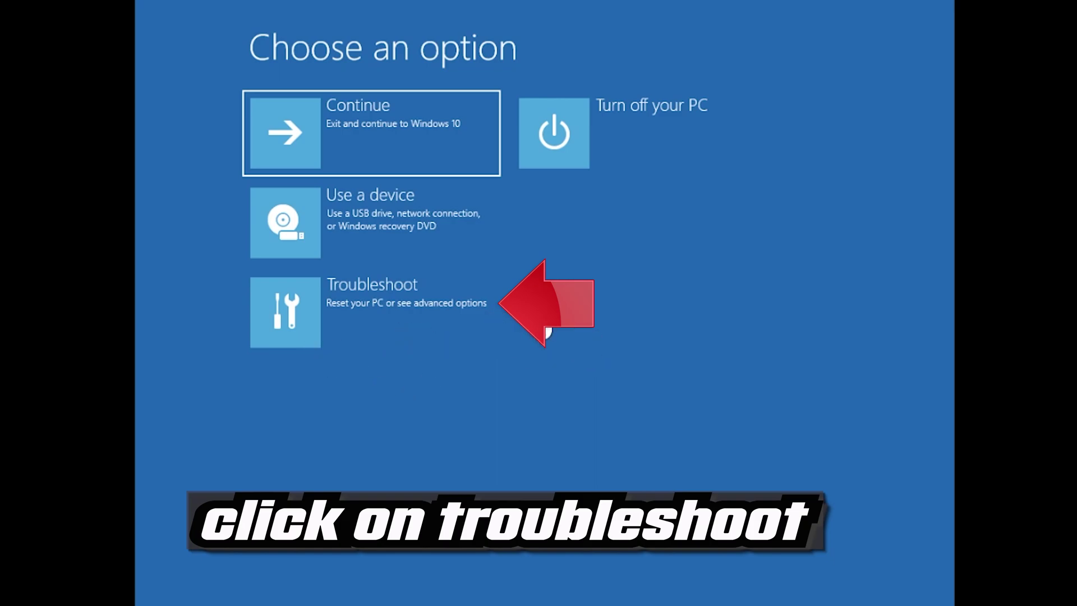
- Open Command Prompt from the advanced troubleshooting options, using the listed account without entering a password
click(357, 332)
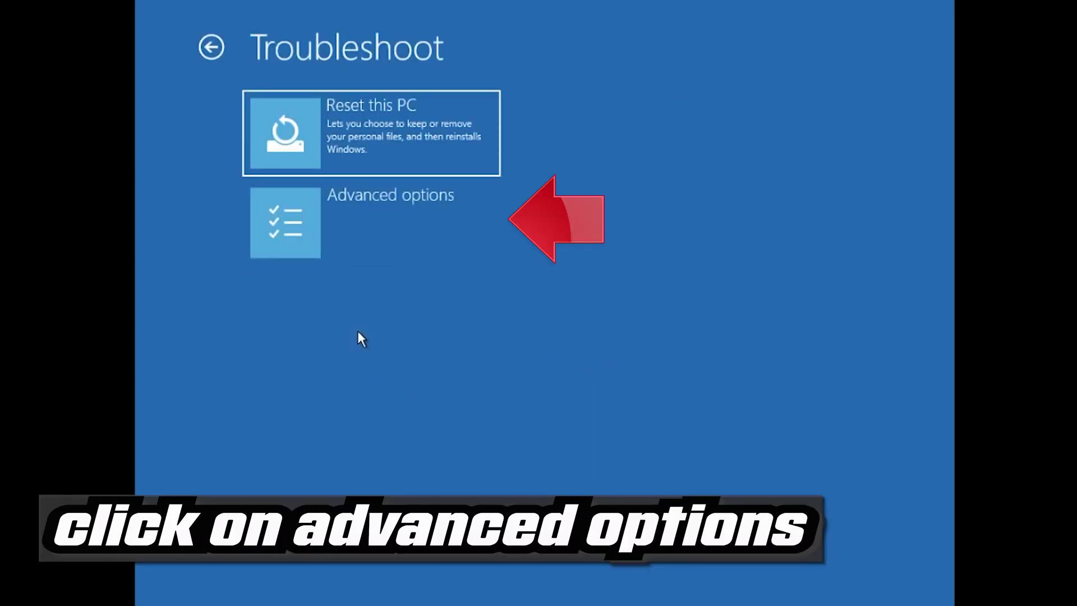
click(464, 224)
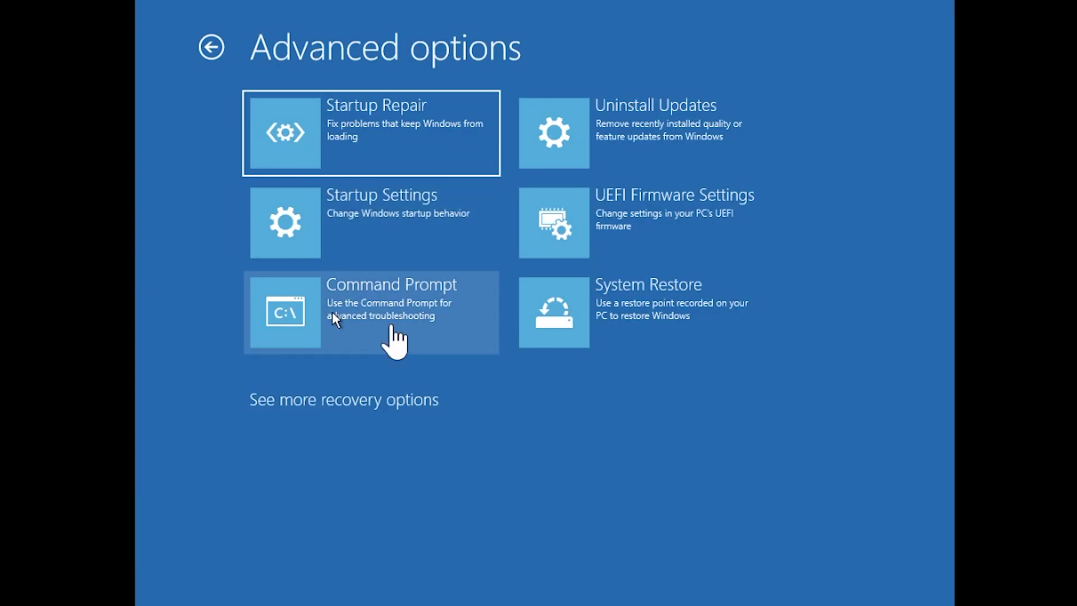
click(391, 324)
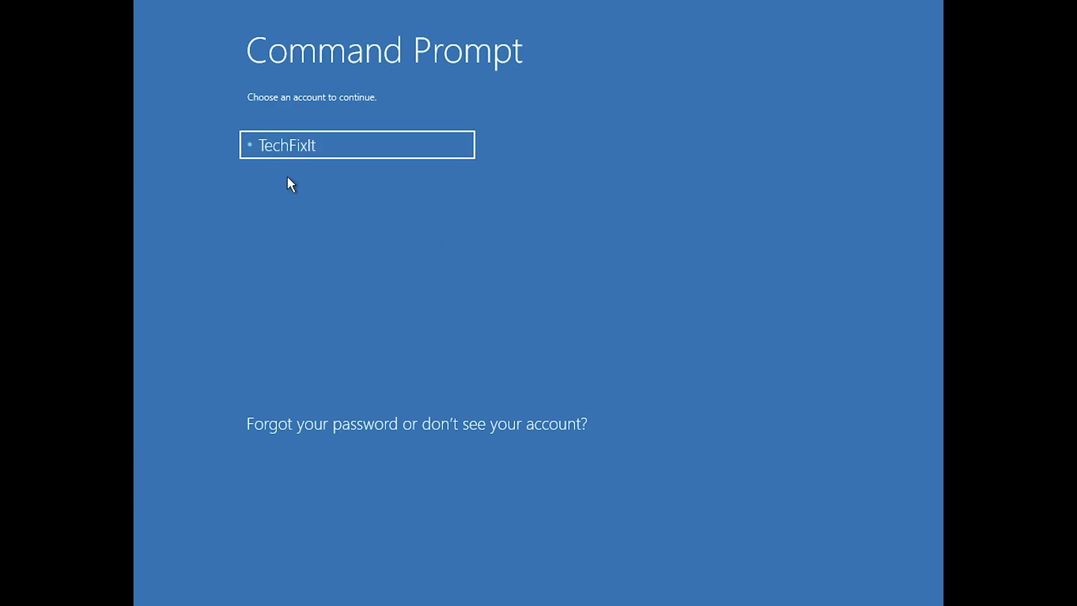
click(353, 150)
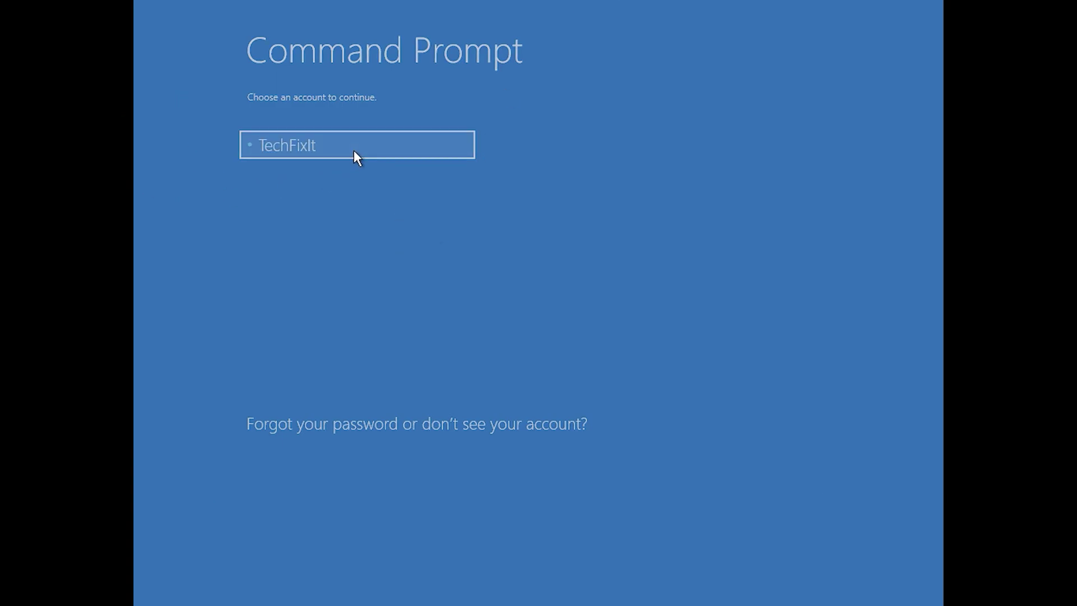
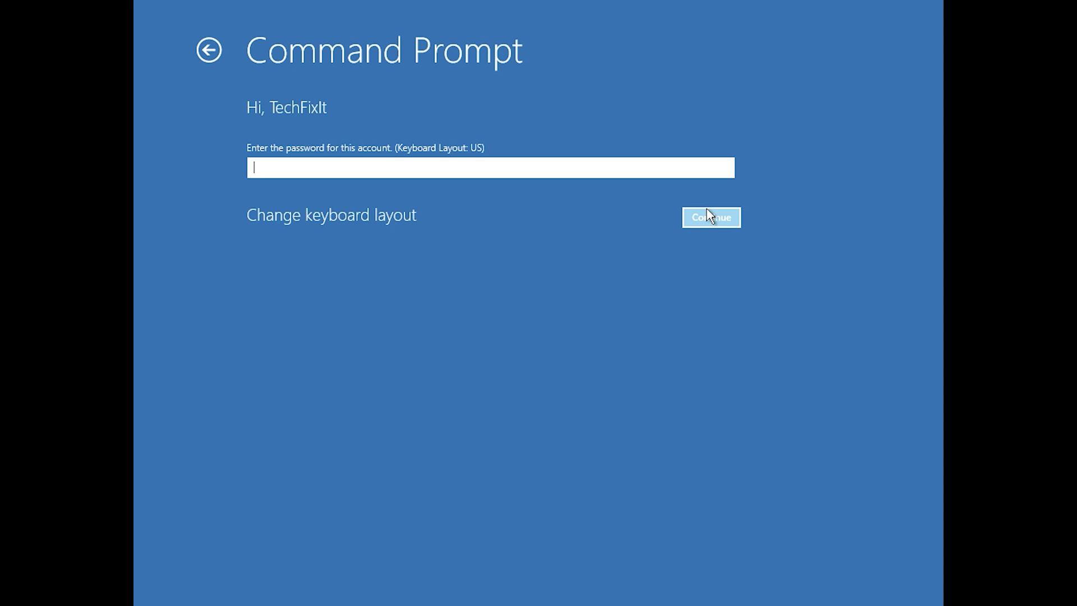
click(708, 216)
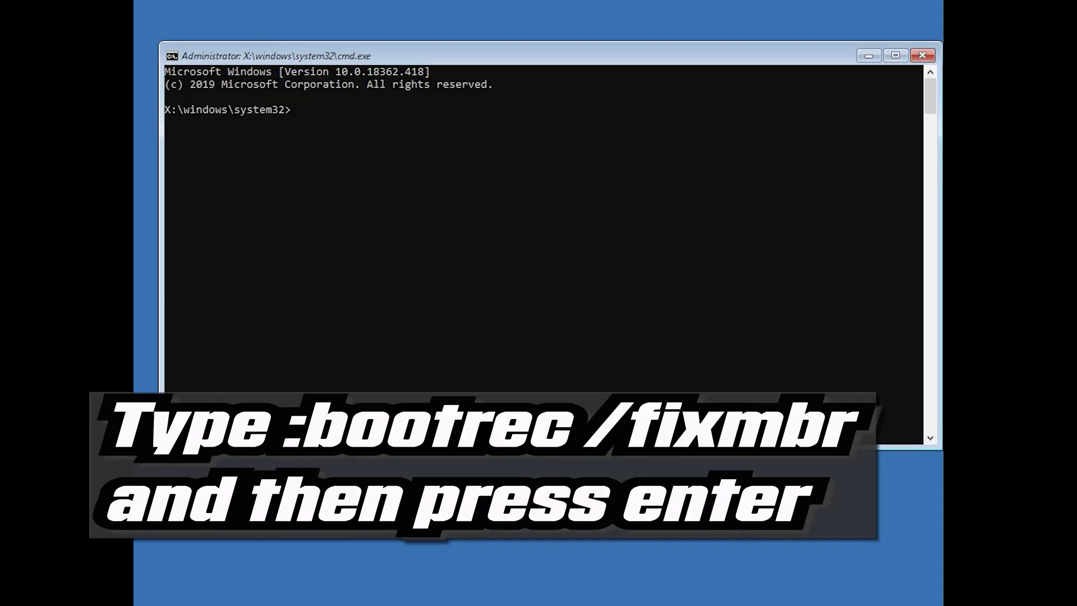
- Repair the master boot record with bootrec /fixmbr and try to write a new boot sector with bootrec /fixboot
text(bootrec /fixmbr)
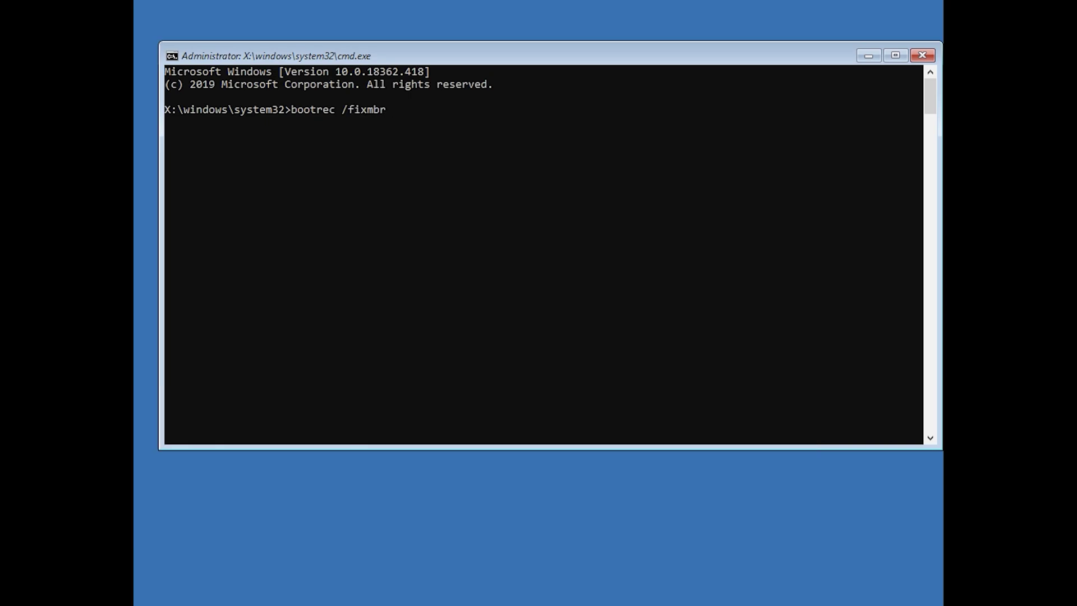
key(Return)
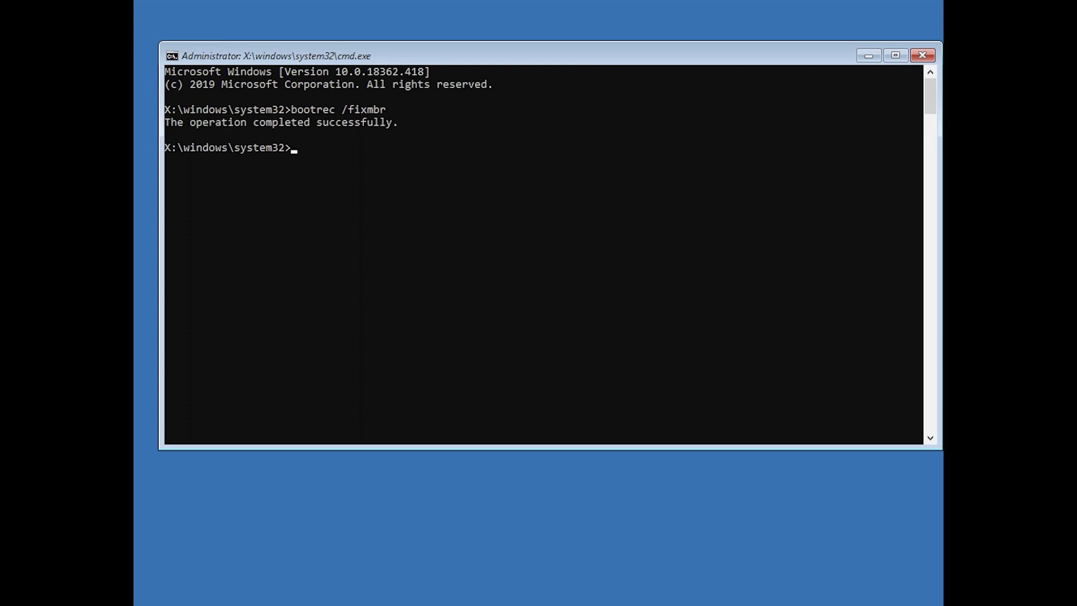
text(bootrec)
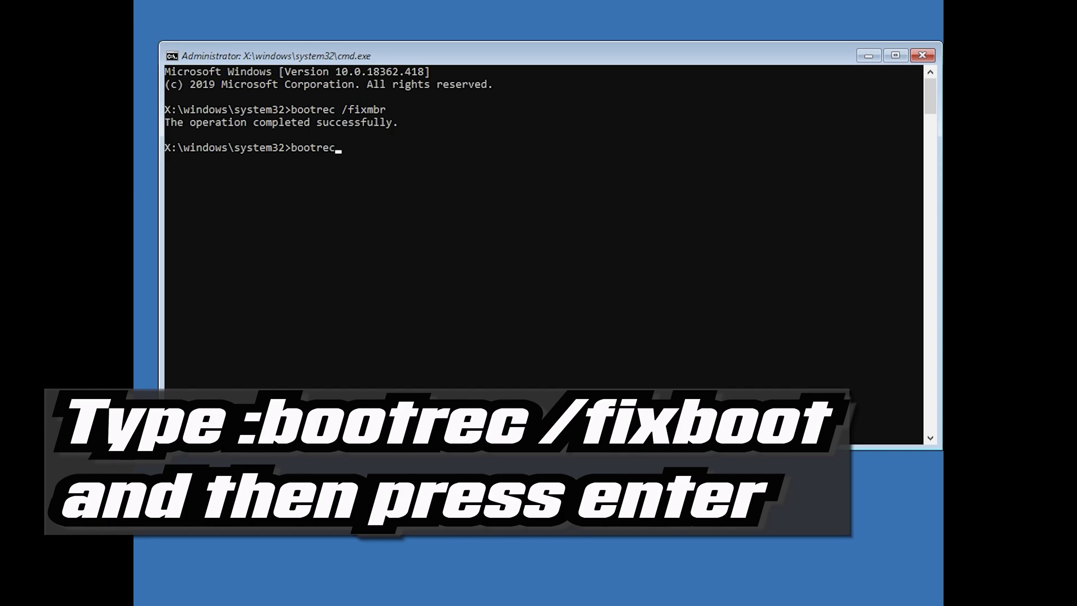
text( /fixboot)
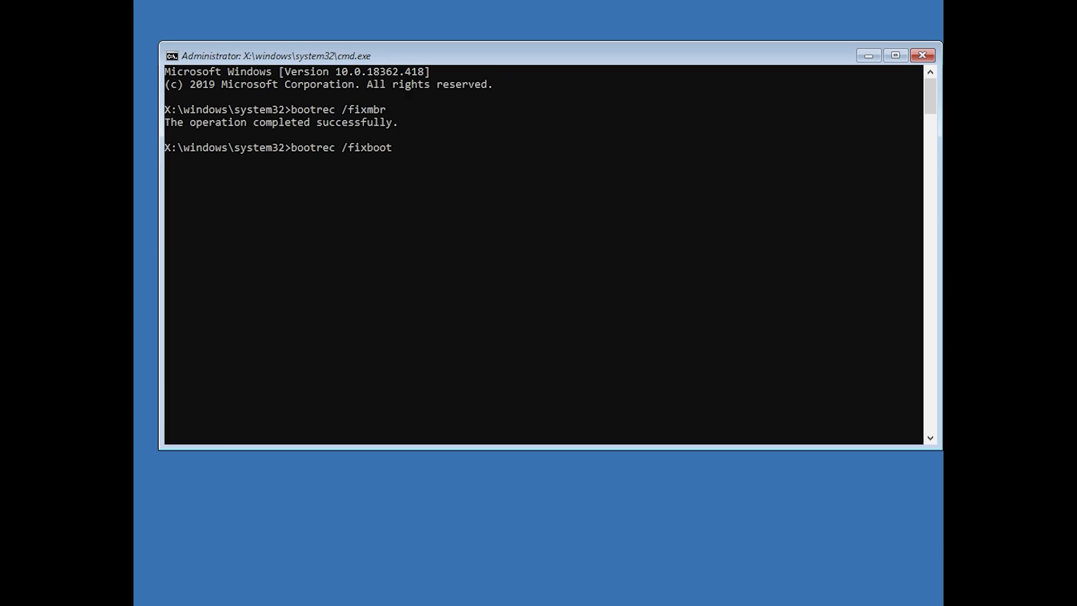
key(Return)
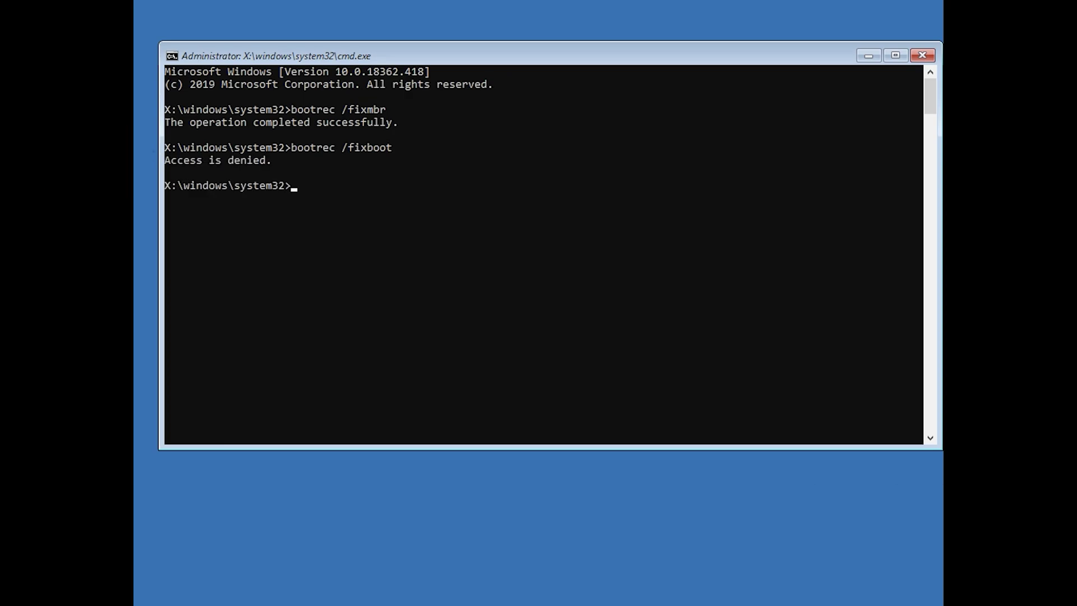
- Update the system volume's boot code with bootsect /nt60 sys and run bootrec /fixboot again
text(bo)
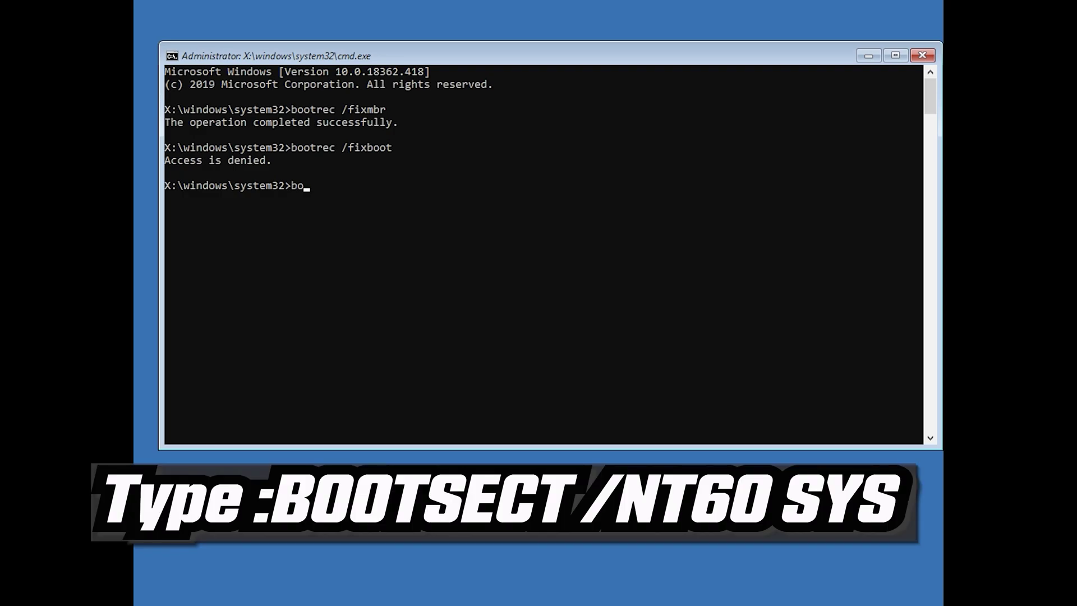
text(otsect /nt60 sys)
key(Return)
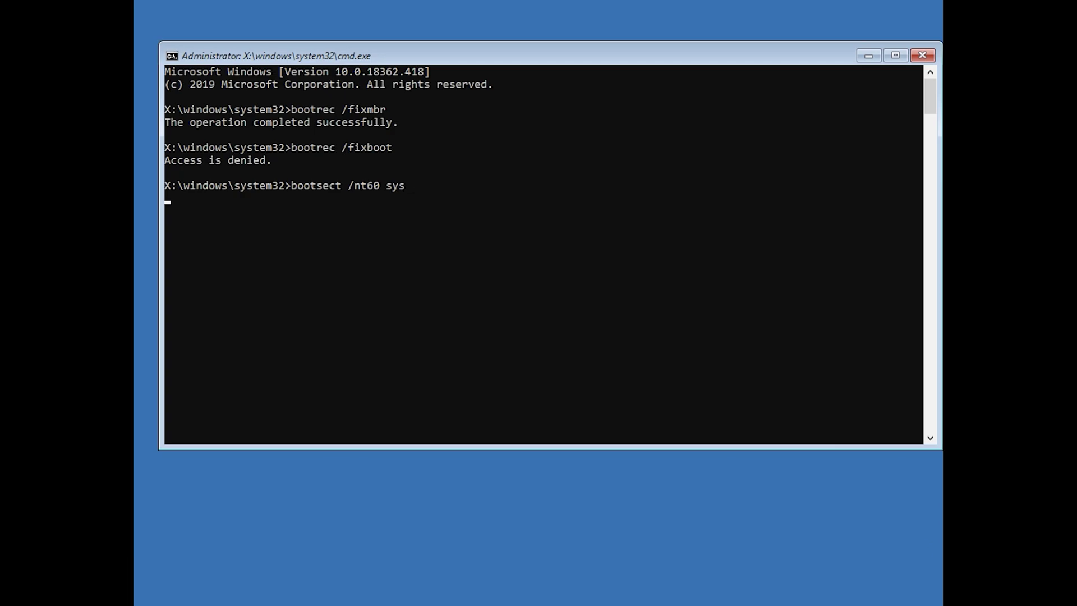
text(boot)
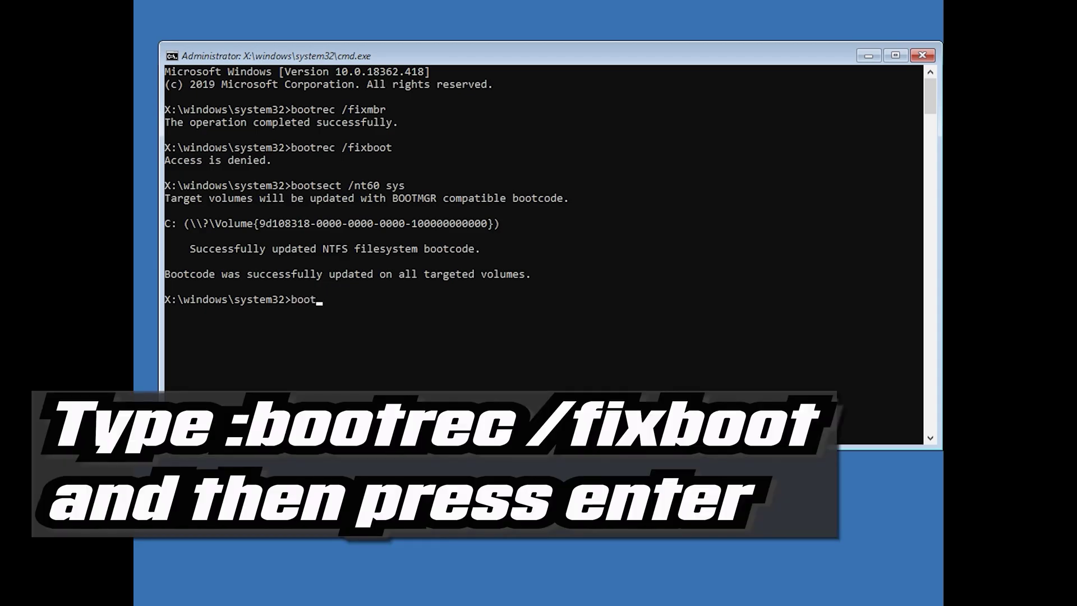
text(rec /fixboot)
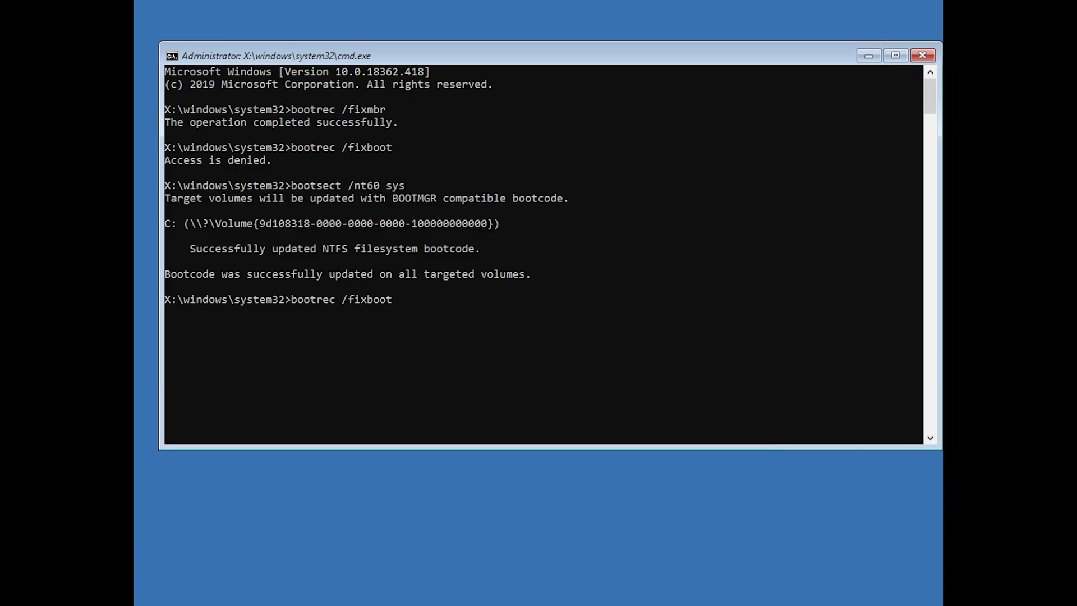
key(Return)
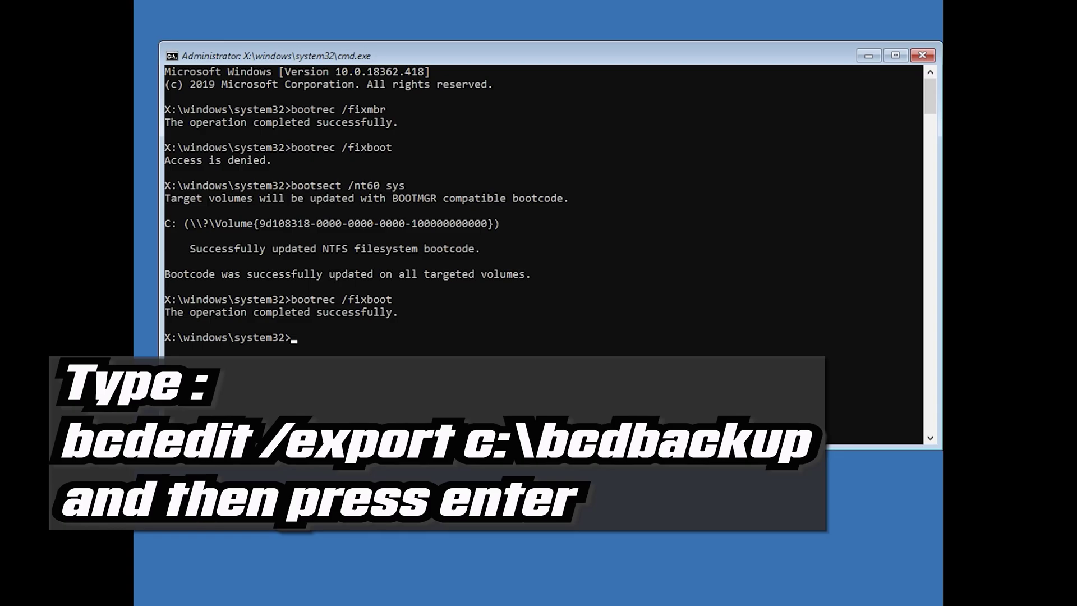
- Back up the boot configuration data by running bcdedit /export c:\bcdbackup
text(bcdedit /export c:\)
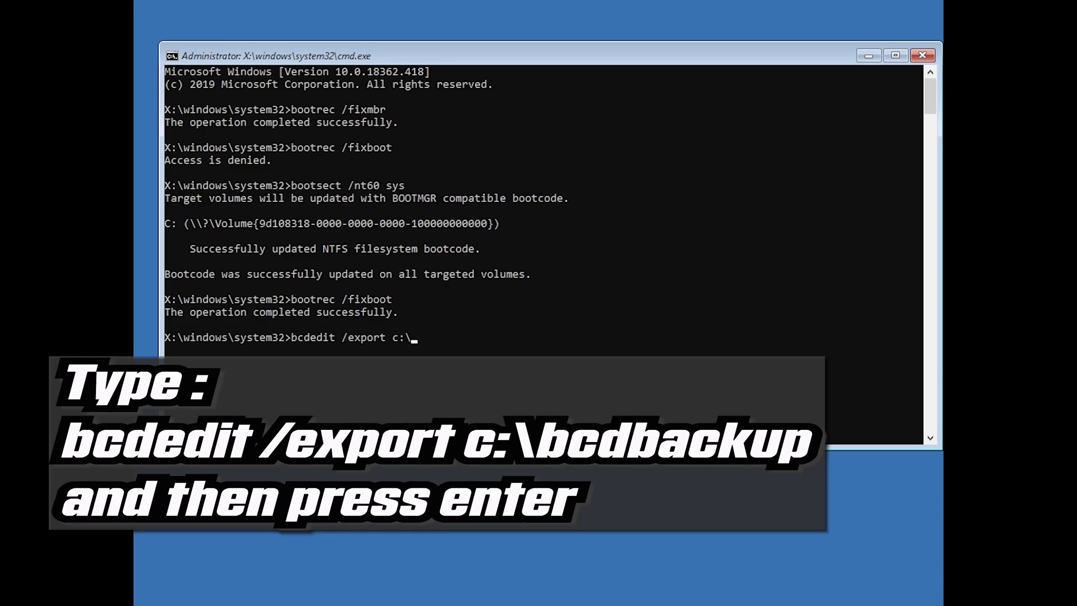
text(bcdbackup)
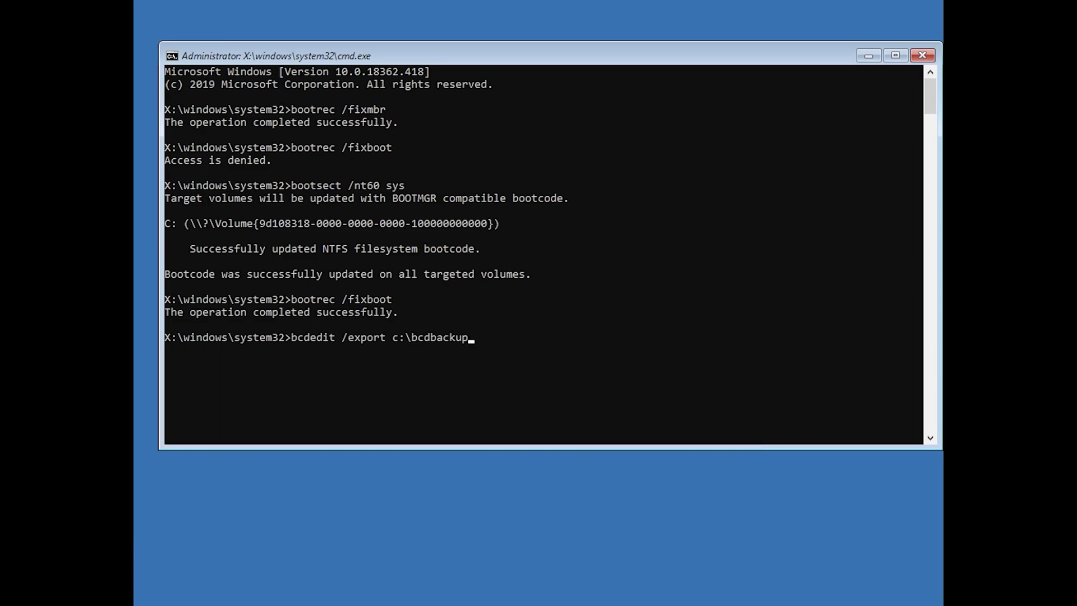
key(Return)
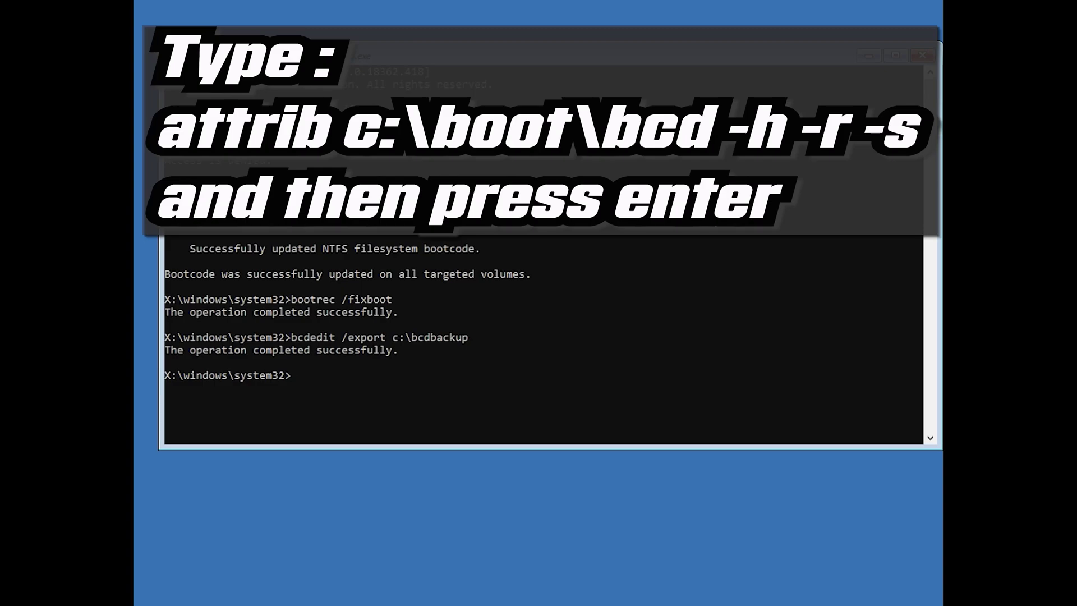
- Clear the hidden, read-only and system attributes of c:\boot\bcd with attrib -h -r -s and rename the file to bcd.old
text(attrib c:\boot\bcd)
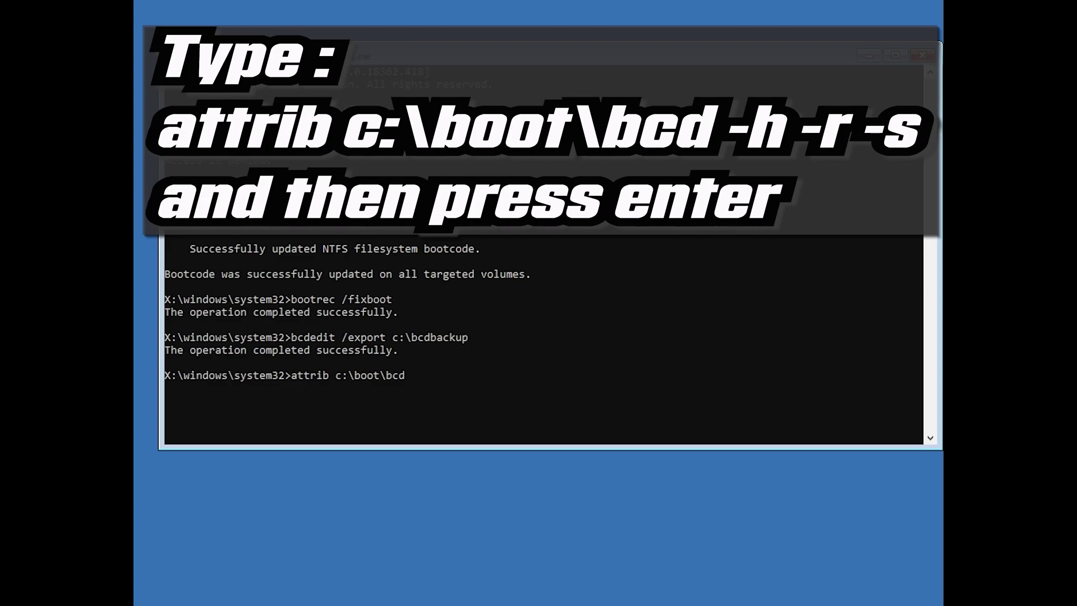
text( -h -r -s)
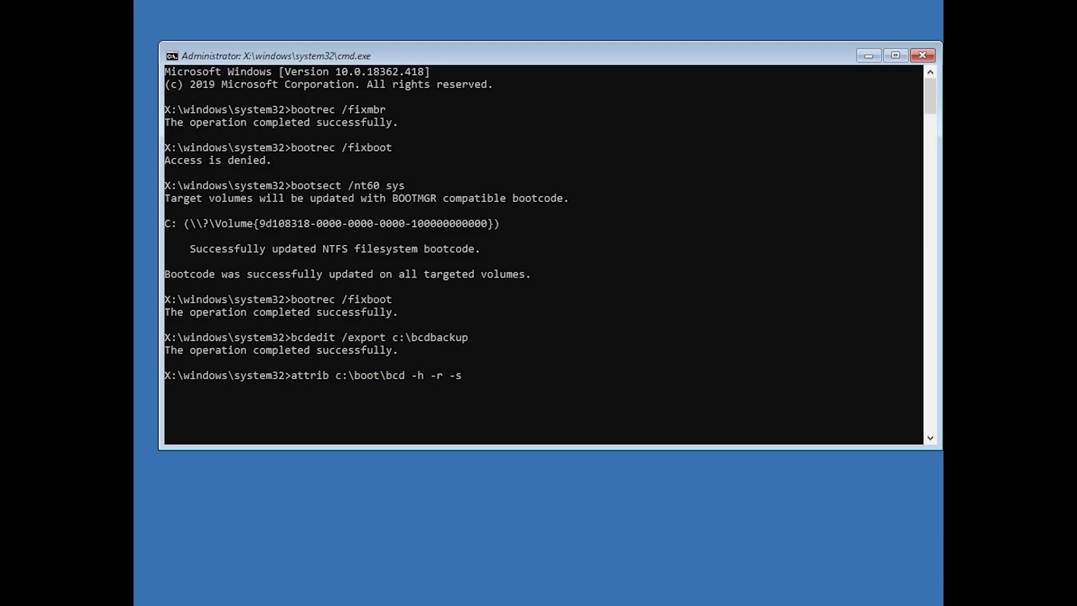
key(Return)
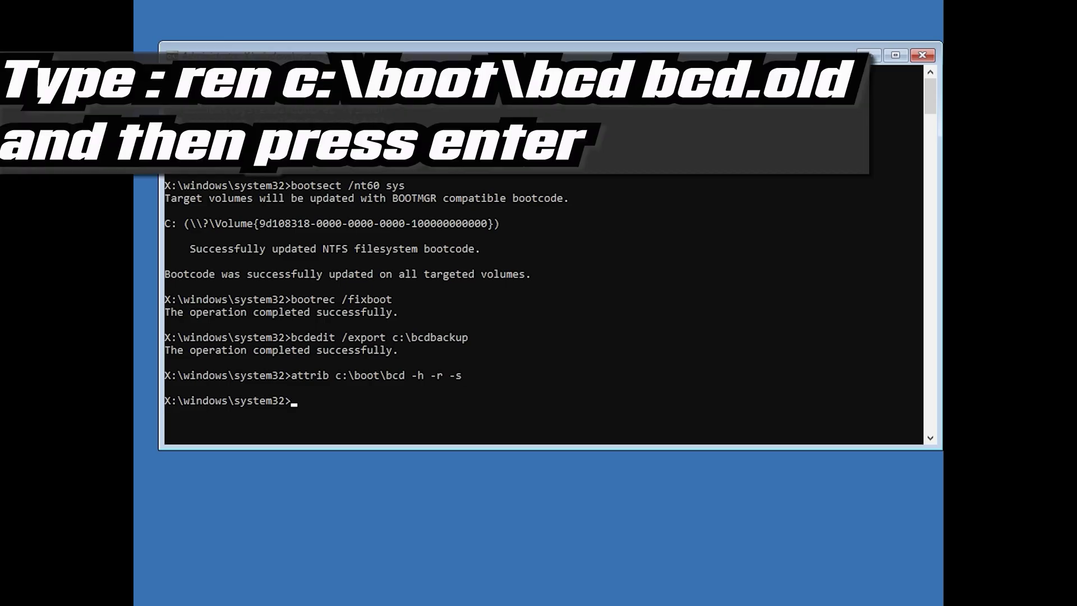
text(n )
text(c)
text(:\)
text(boot)
text(cd)
text( bcd)
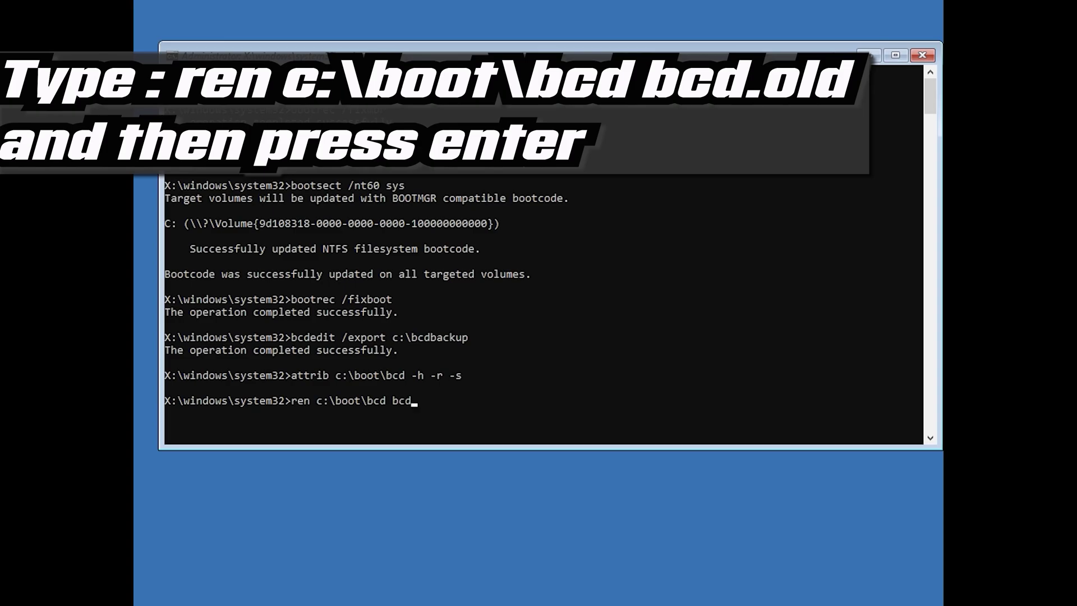
text(.old)
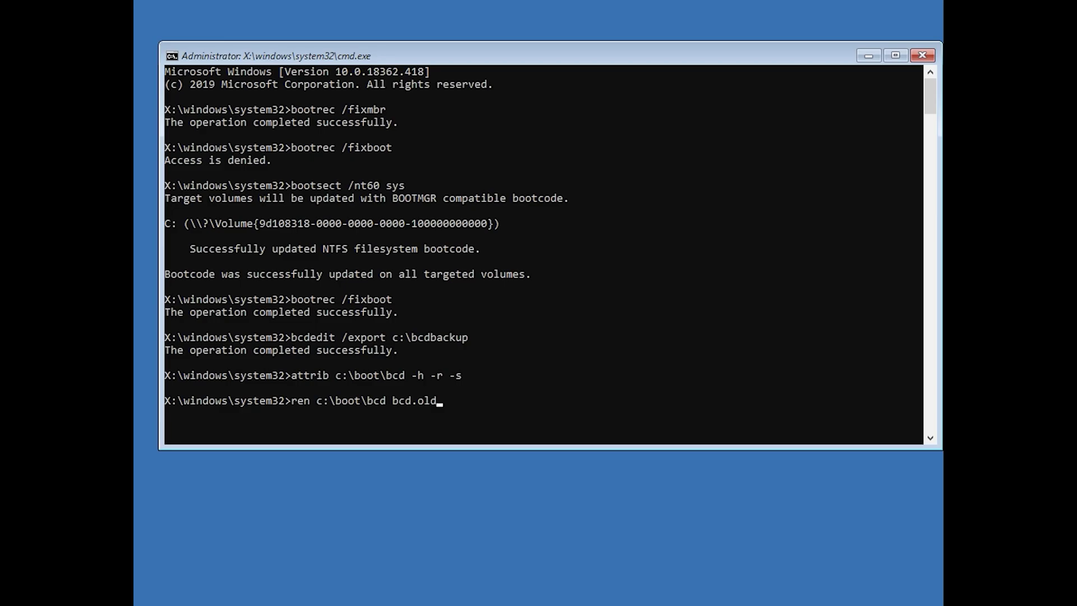
key(Return)
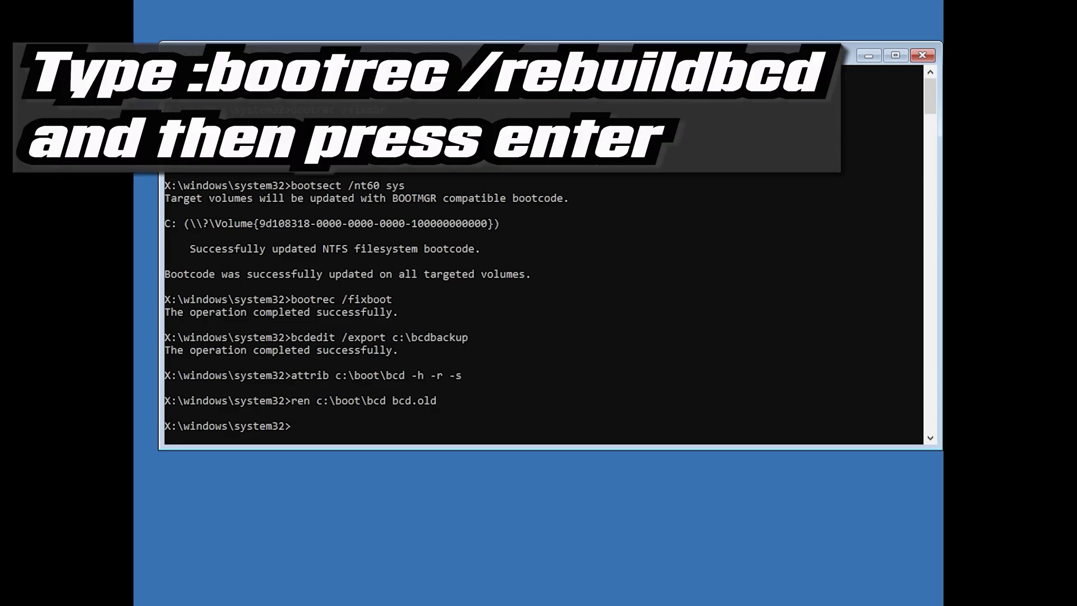
- Rebuild the boot configuration with bootrec /rebuildbcd, answering y to add the D:\Windows installation to the boot list
text(bootrec /rebuildbcd)
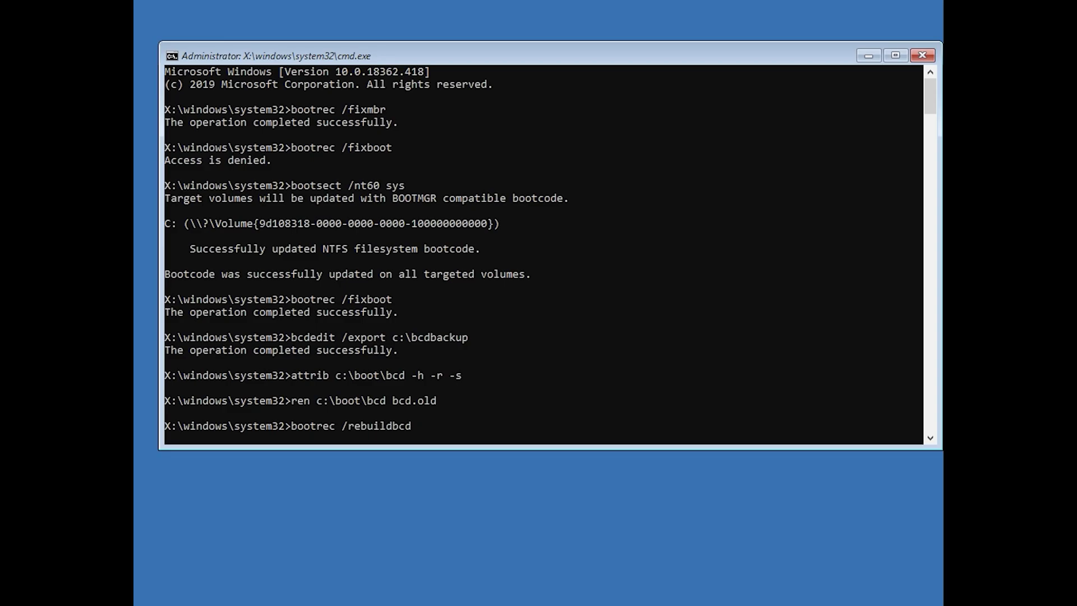
key(Return)
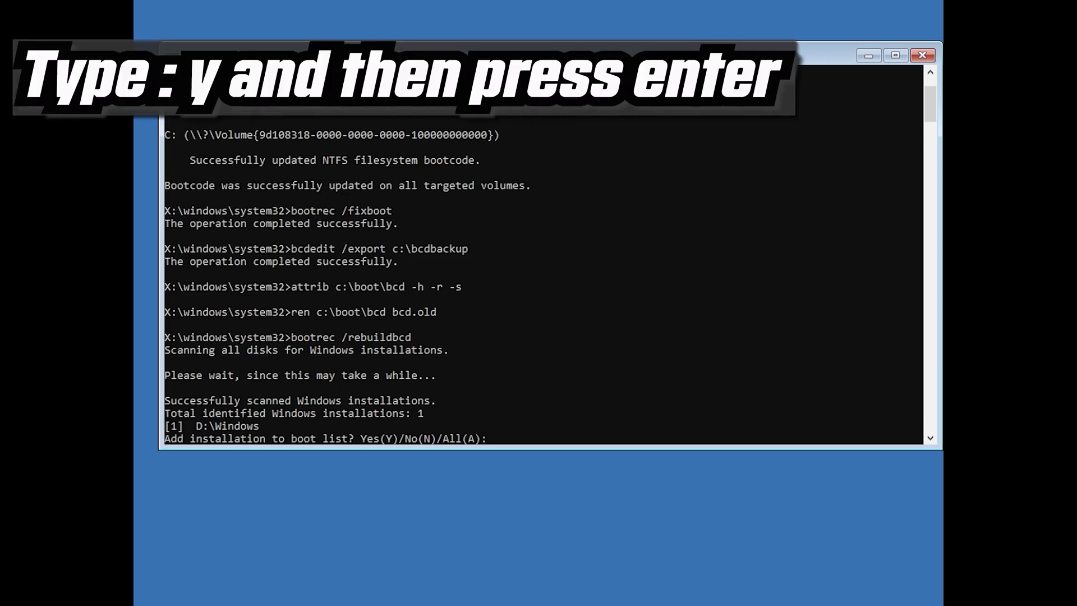
text(y)
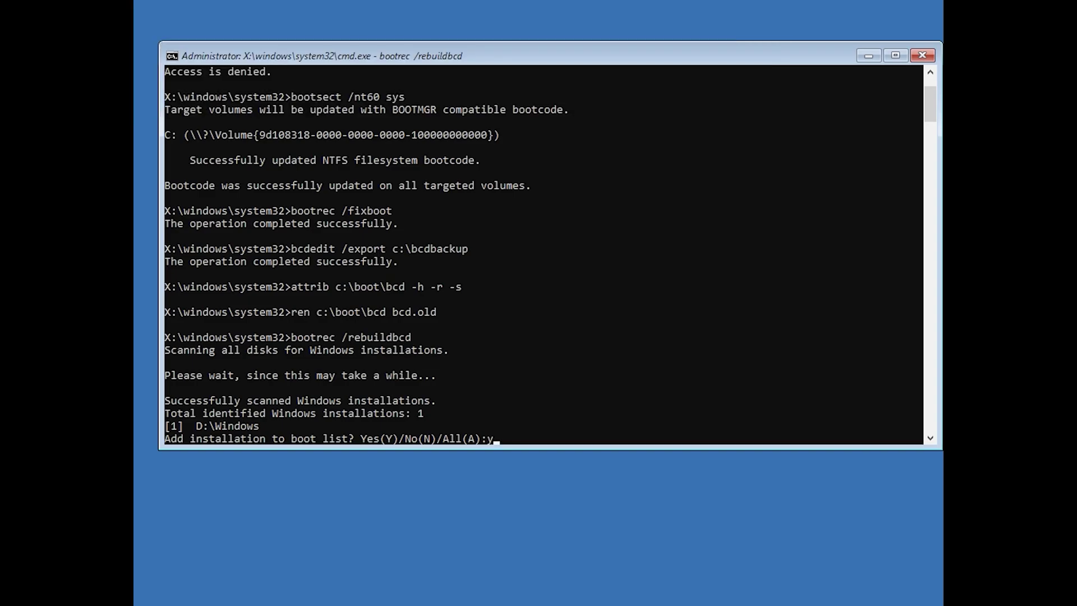
key(Return)
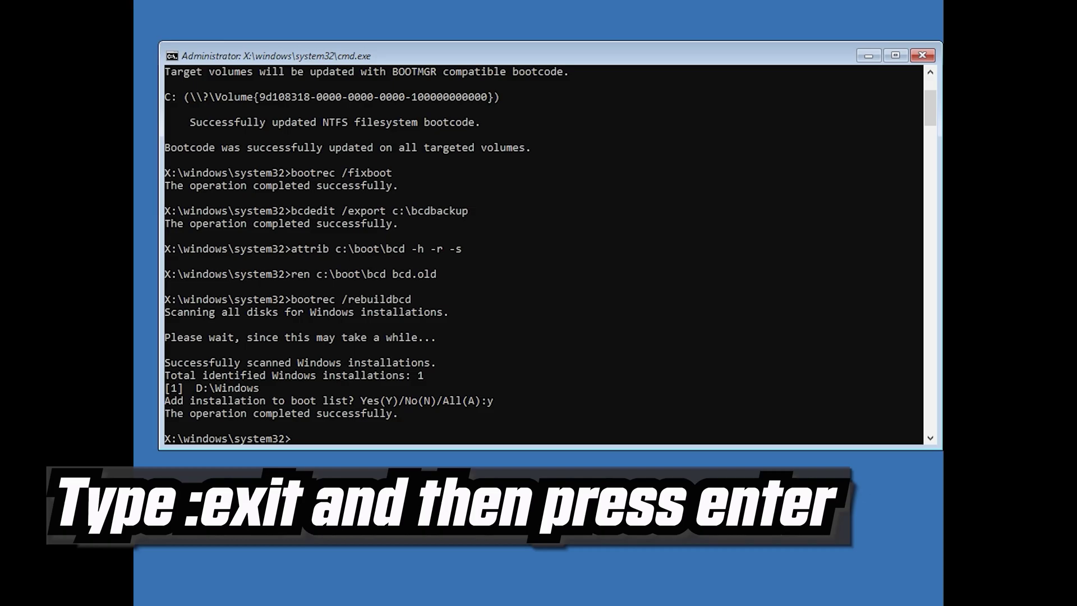
- Leave Command Prompt with exit and continue to Windows 10 Pro to restart the PC
text(exit)
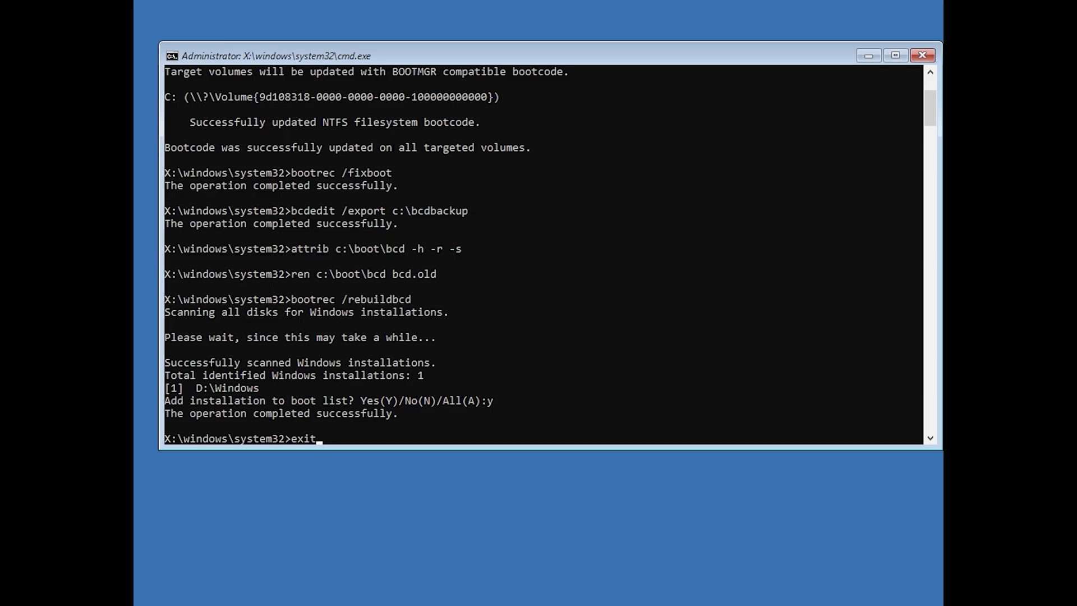
key(Return)
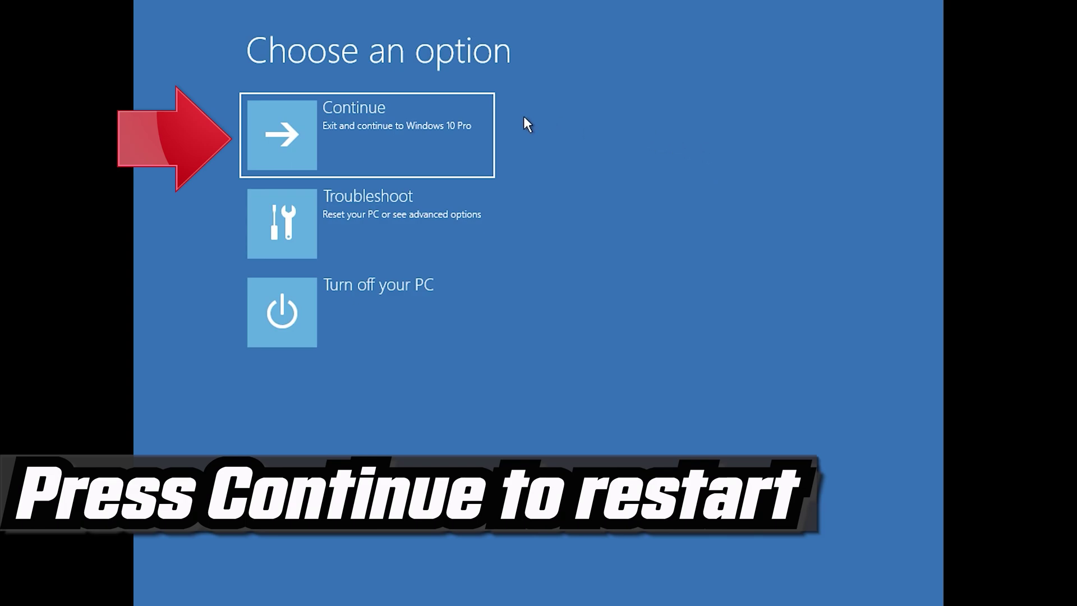
click(418, 115)
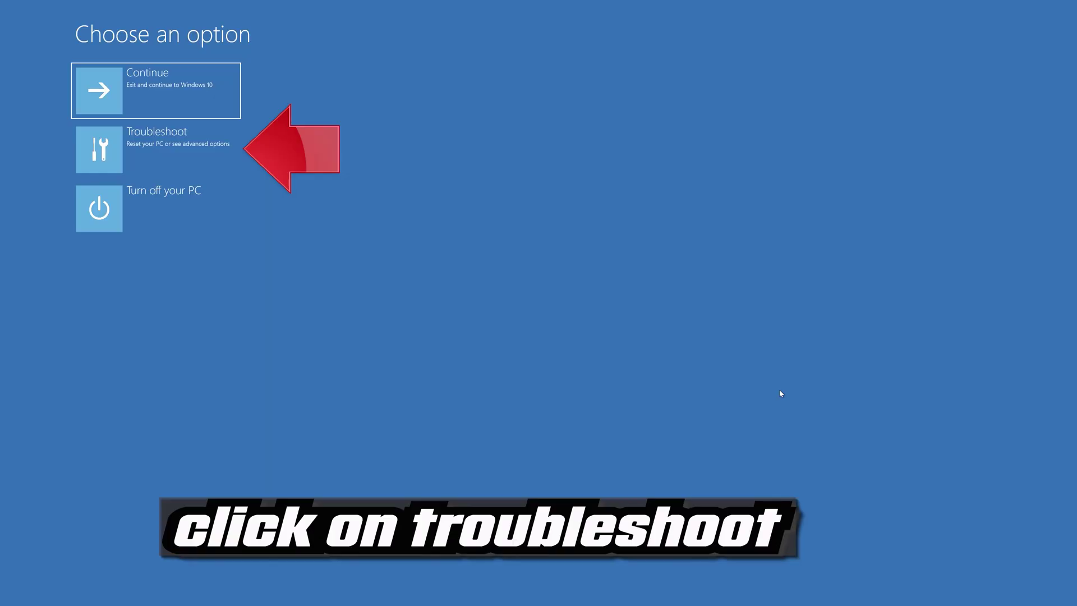
- Start System Restore from the advanced troubleshooting options, choosing the listed account and continuing with a blank password
click(159, 159)
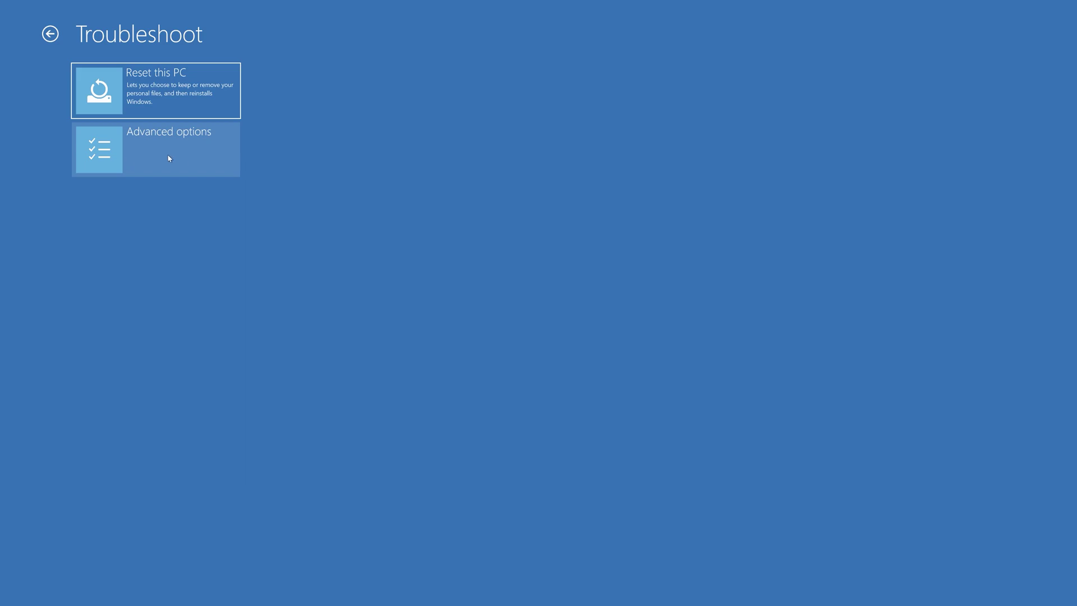
click(169, 159)
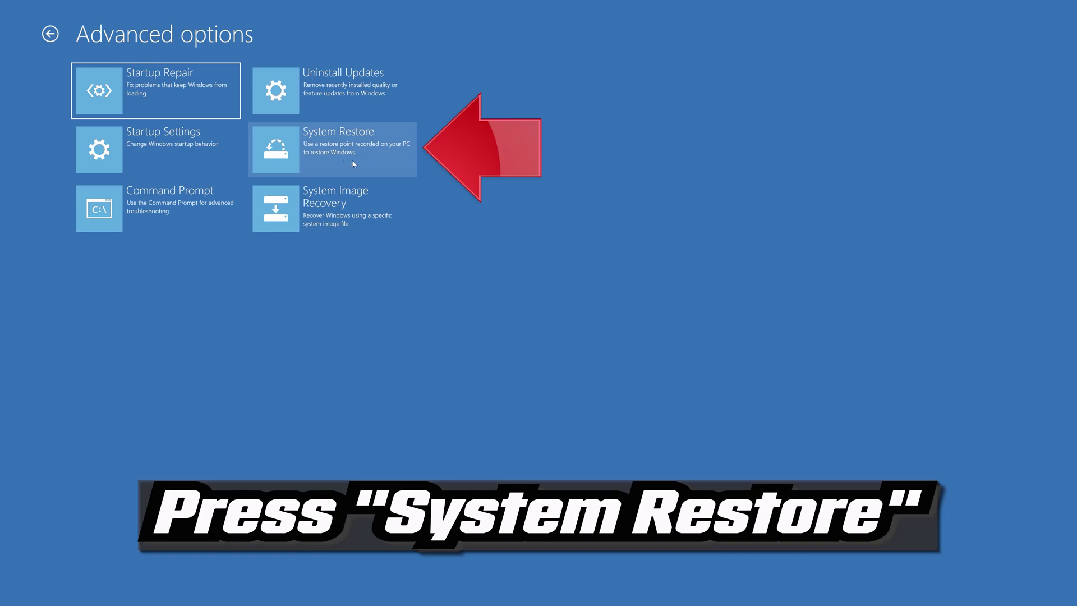
click(354, 164)
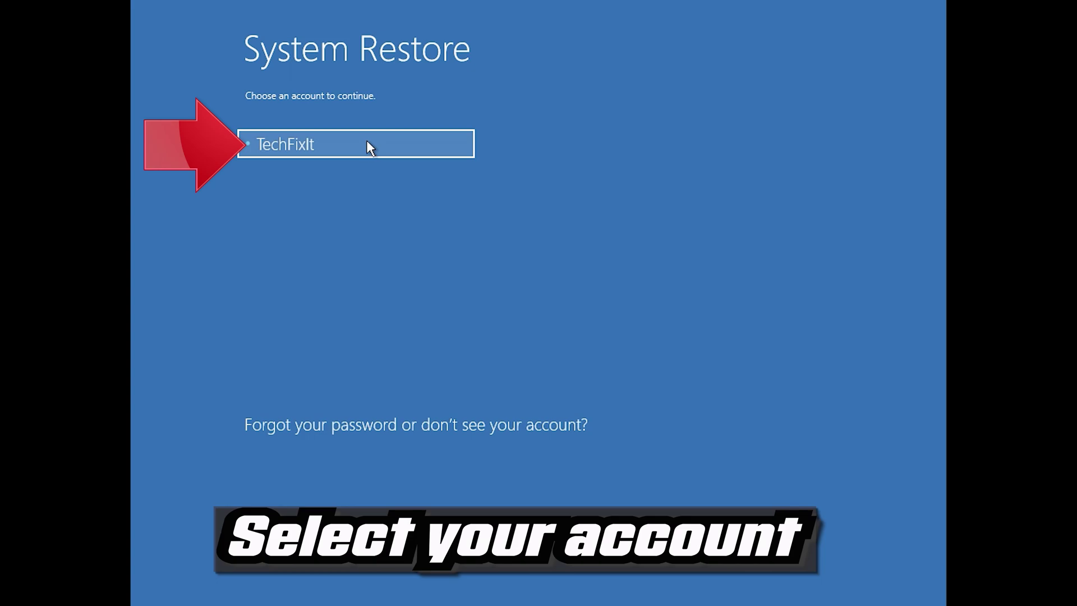
click(366, 140)
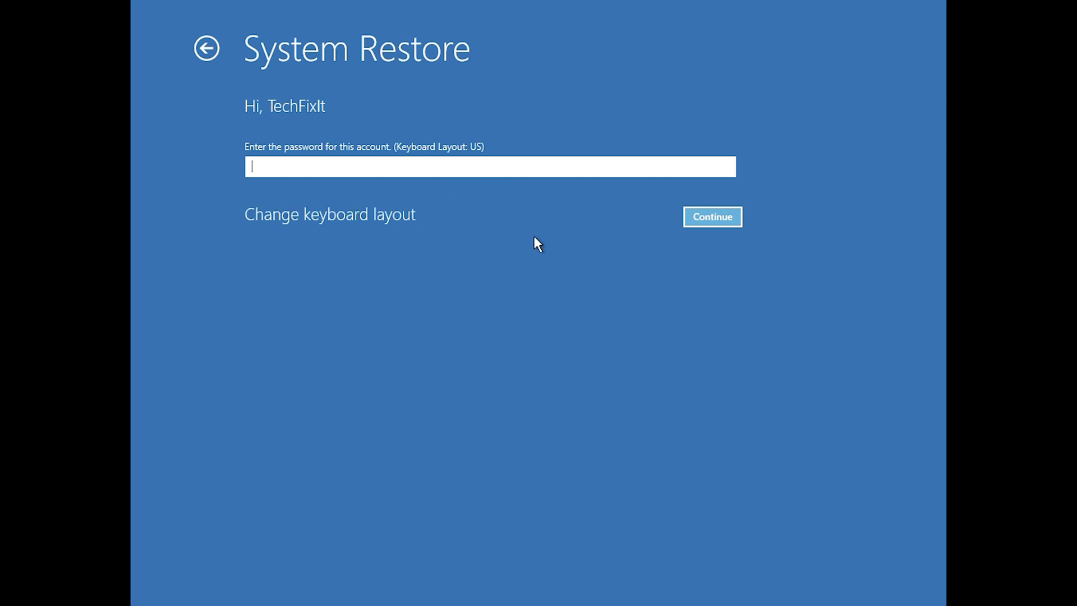
click(700, 219)
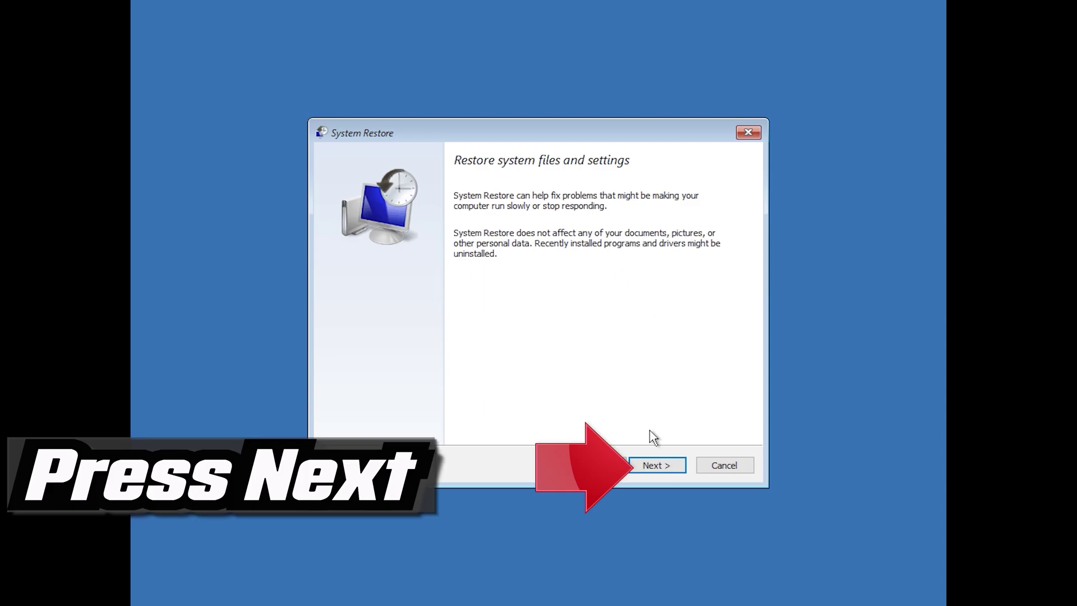
- Restore the system to the manual restore point of 1/10/2020 12:21:42 AM and confirm that the restore may start
click(659, 467)
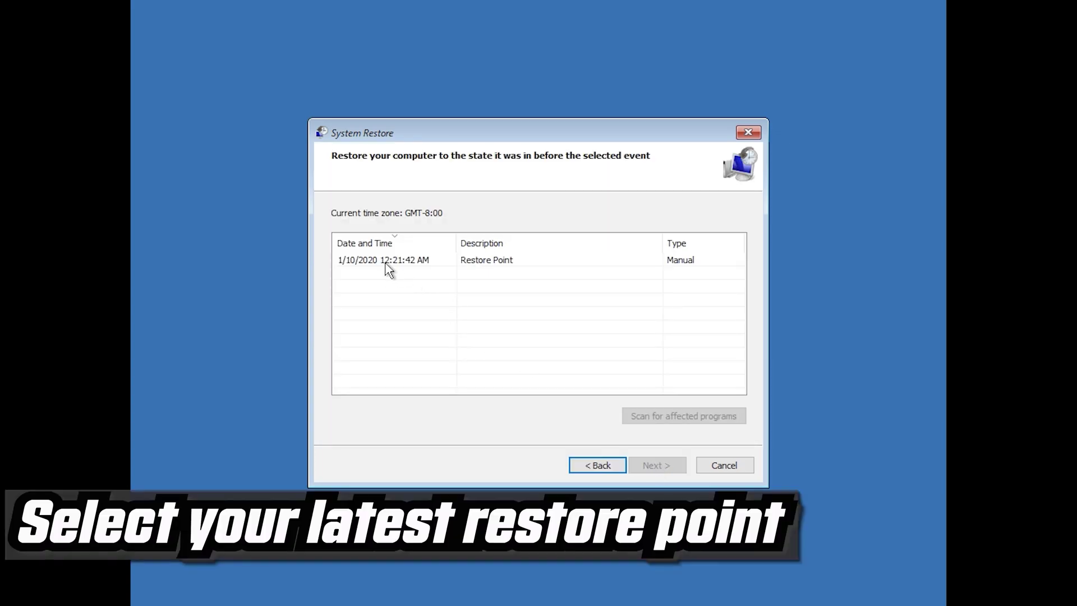
click(363, 260)
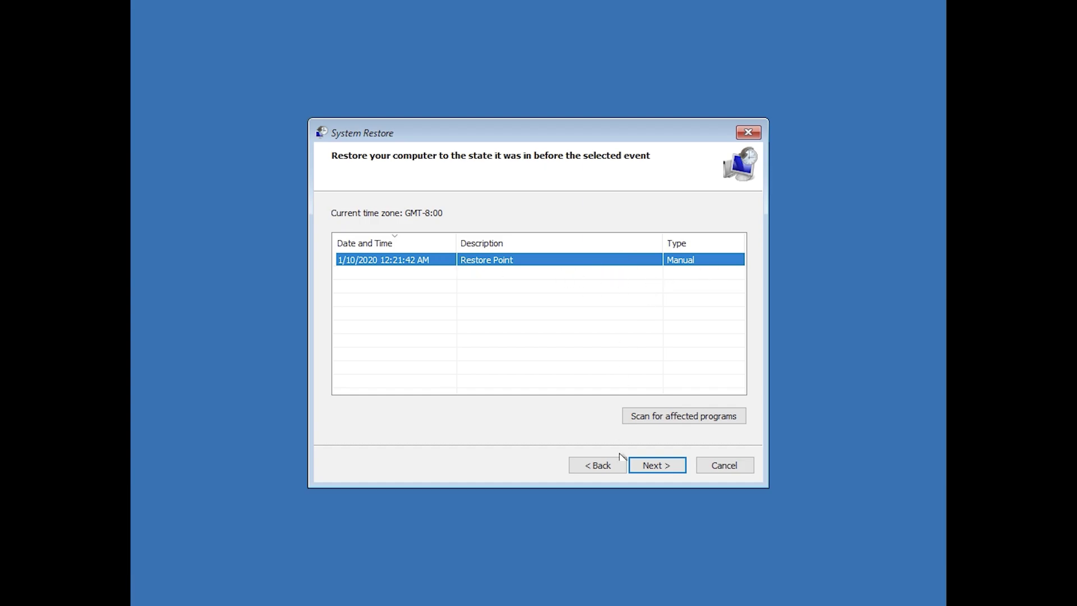
click(662, 474)
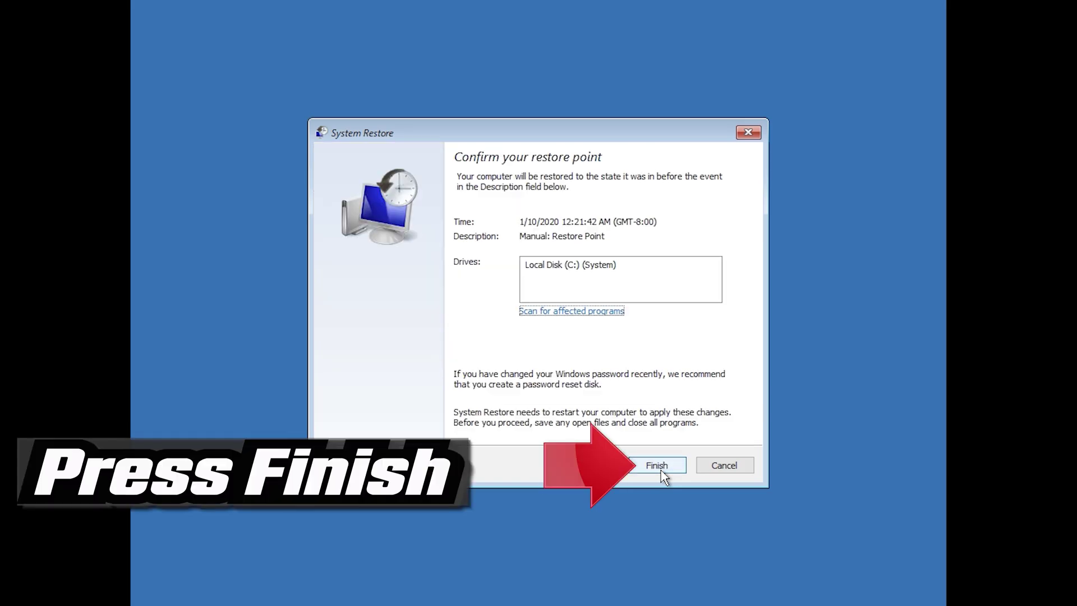
click(662, 471)
click(659, 471)
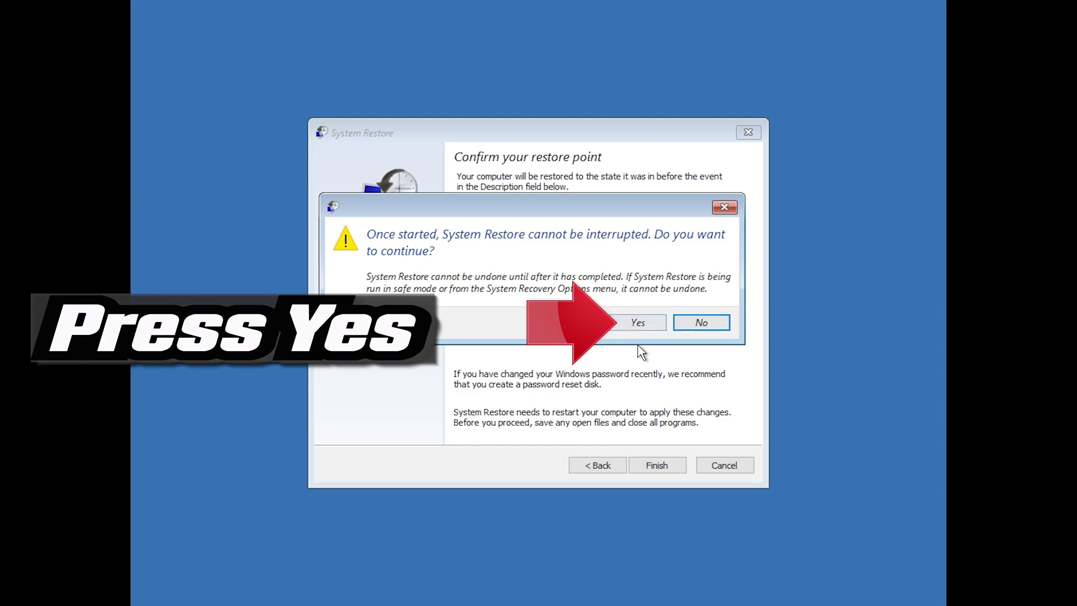
click(637, 327)
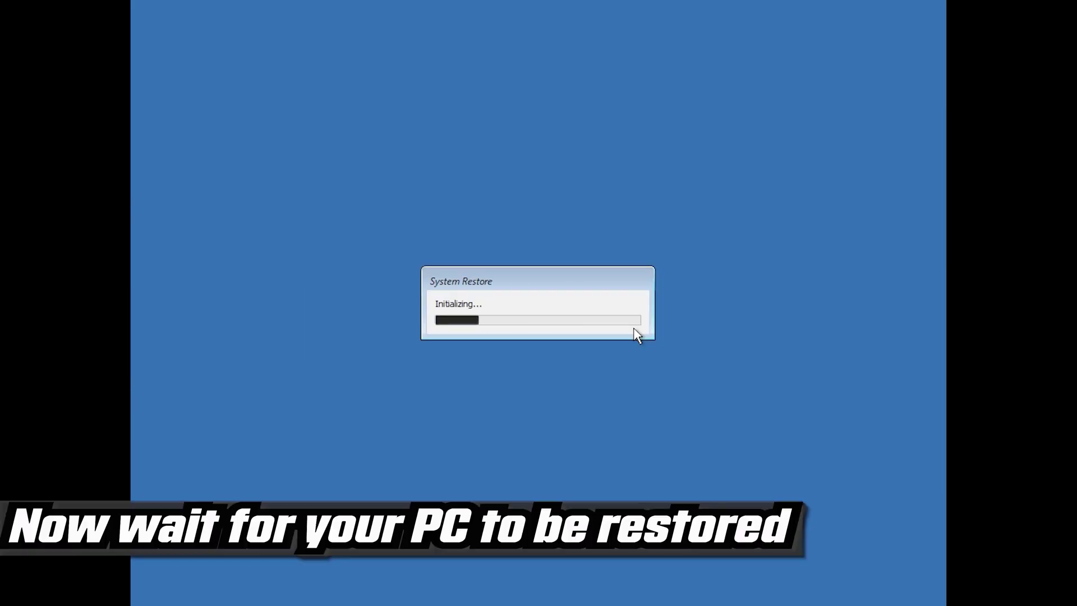
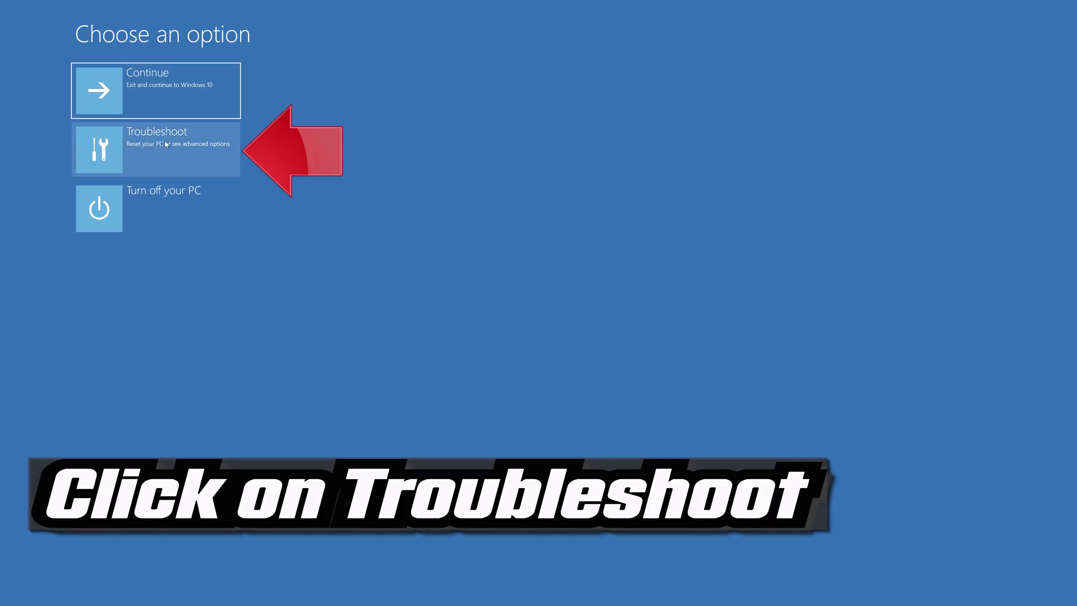
- Reset this PC with the Keep my files option, using the listed account with a blank password
click(178, 150)
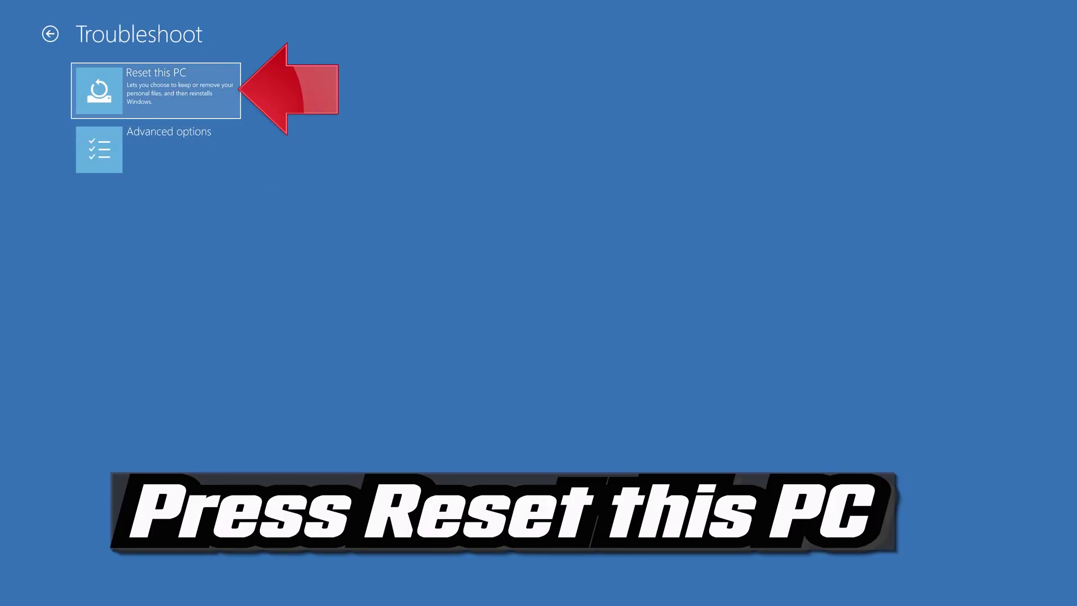
click(182, 92)
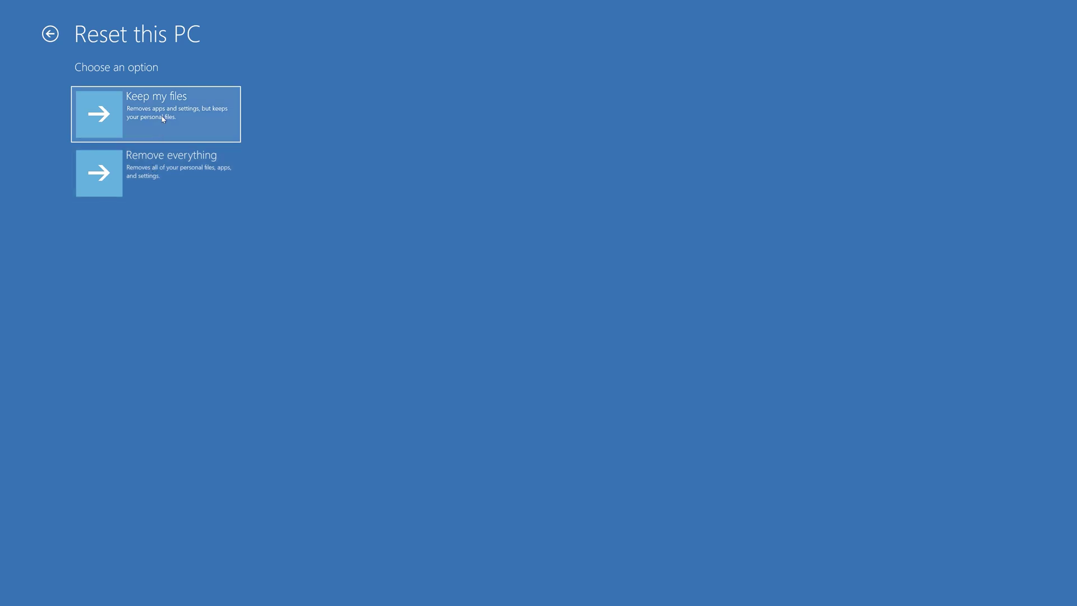
click(156, 114)
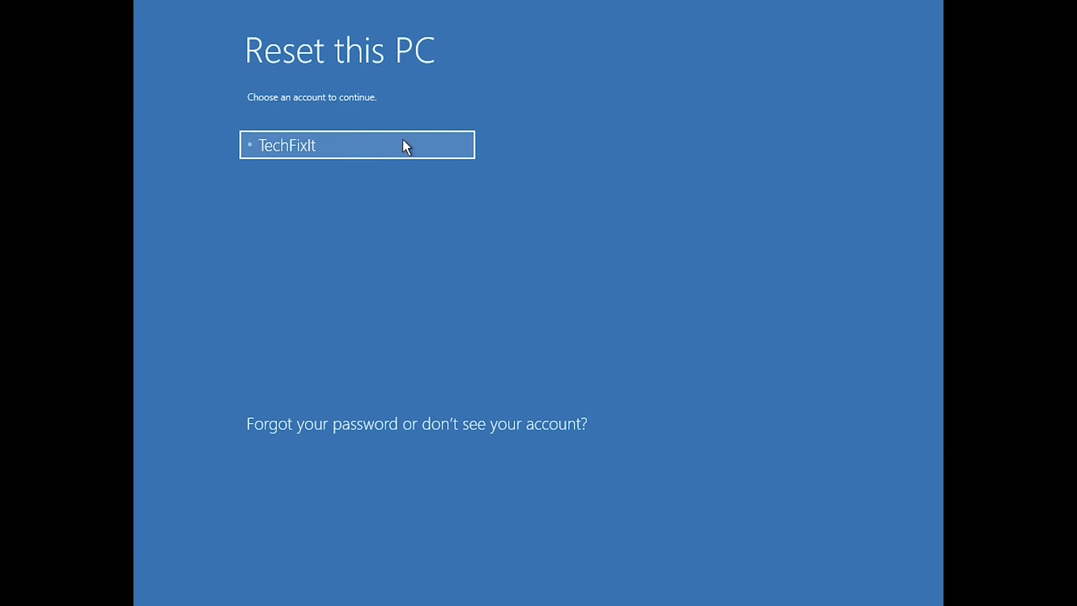
click(403, 141)
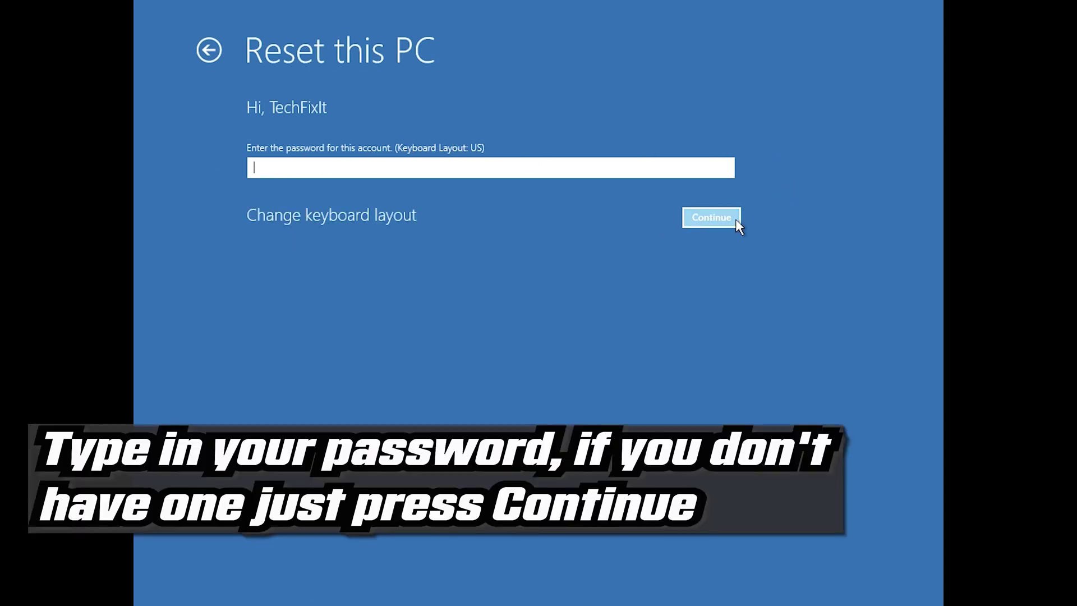
click(701, 224)
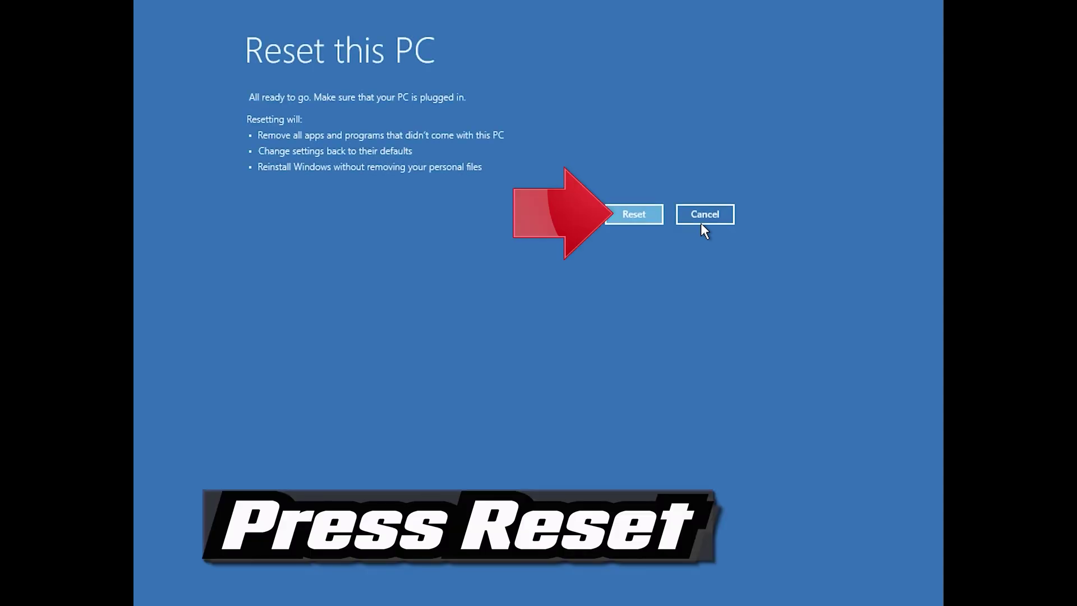
click(639, 218)
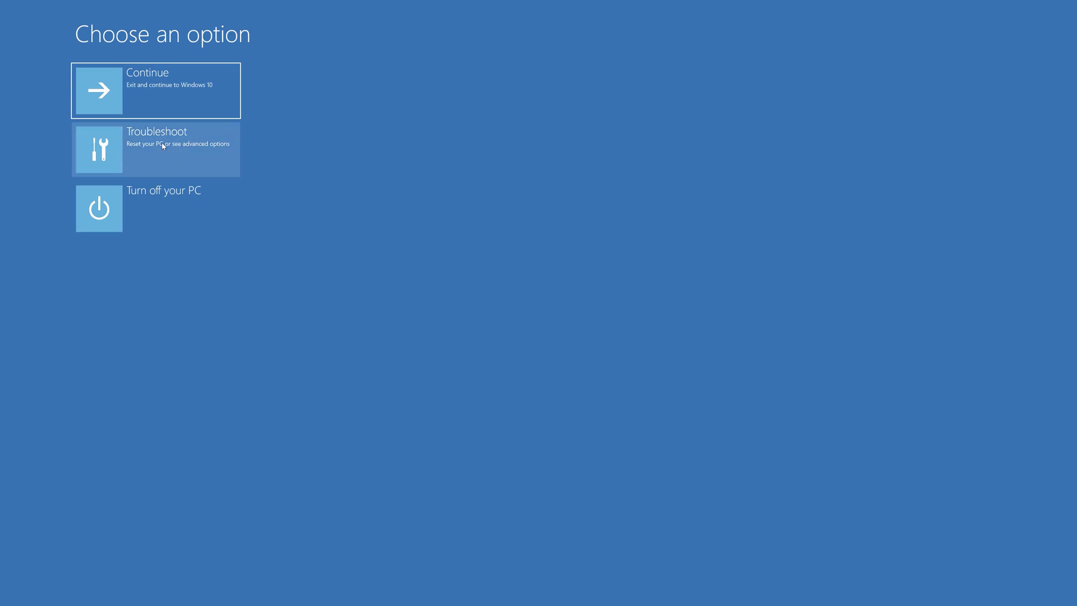
- Open Command Prompt from the advanced troubleshooting options, using the listed account with a blank password
click(179, 153)
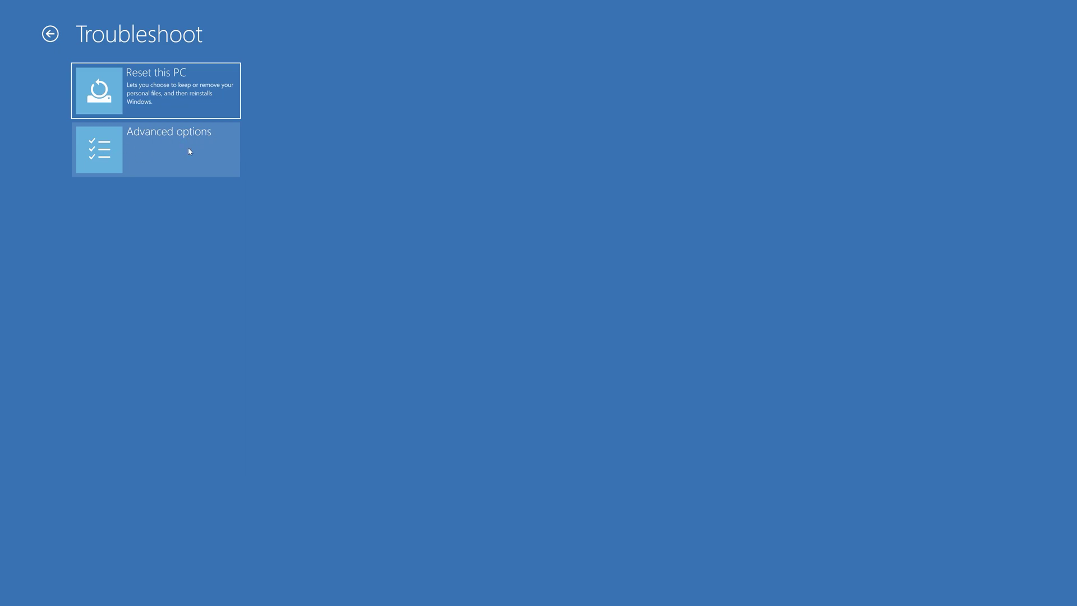
click(174, 155)
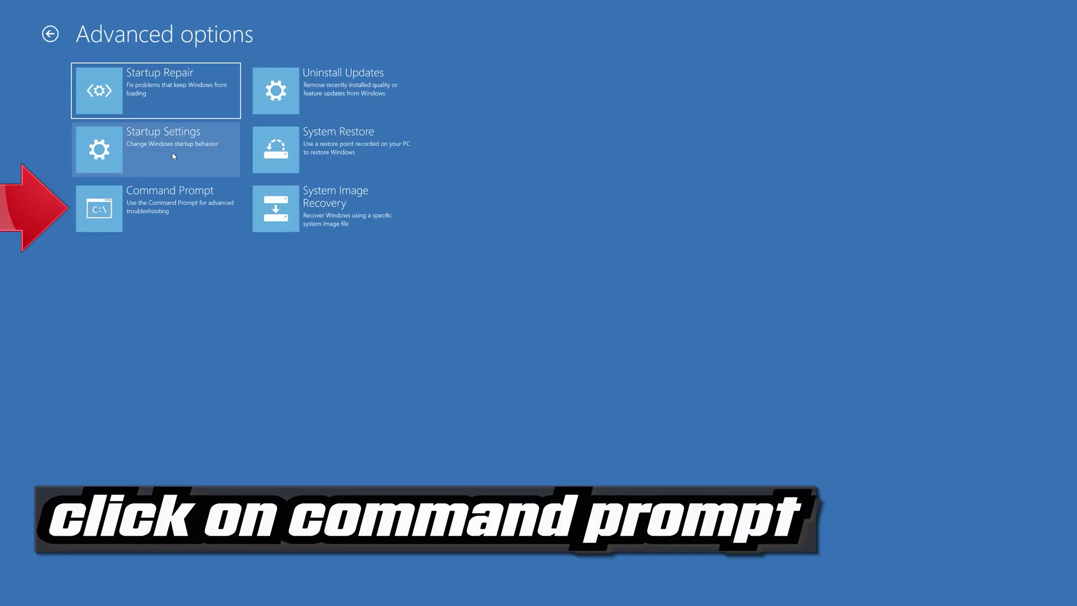
click(203, 214)
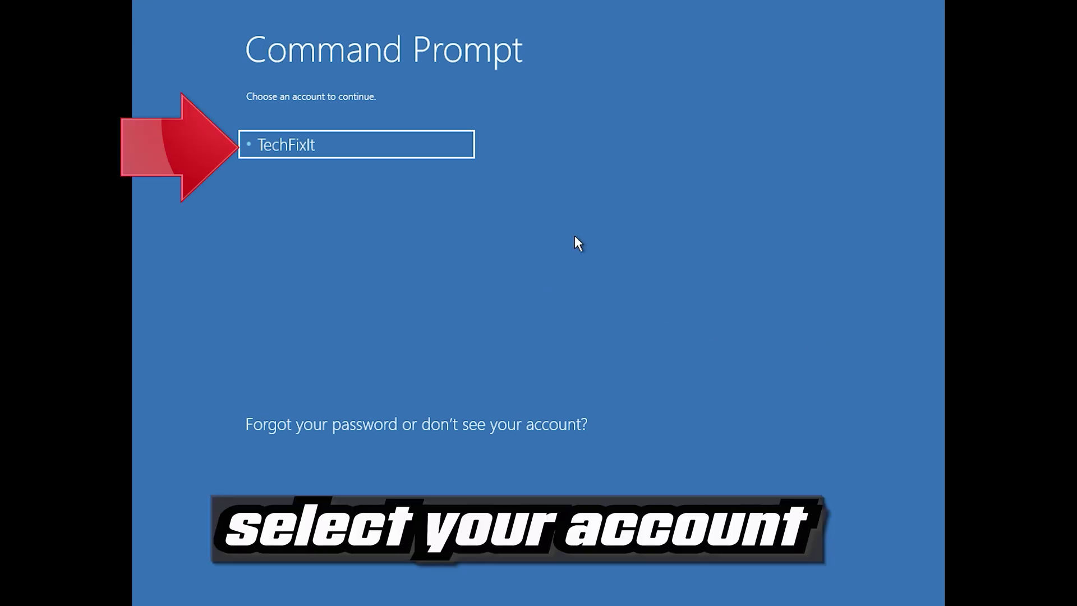
click(433, 153)
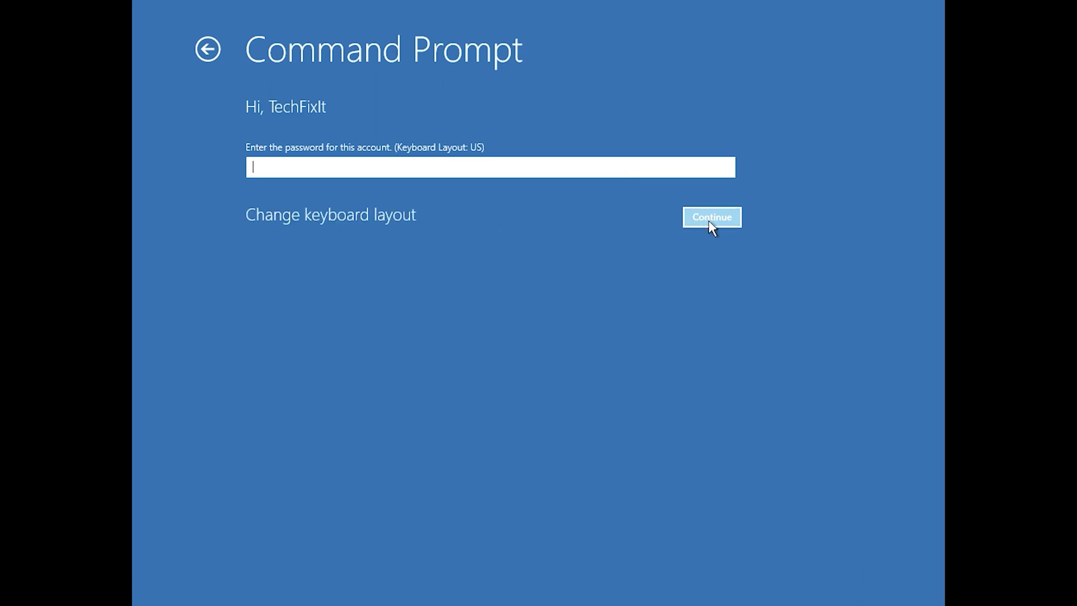
click(708, 220)
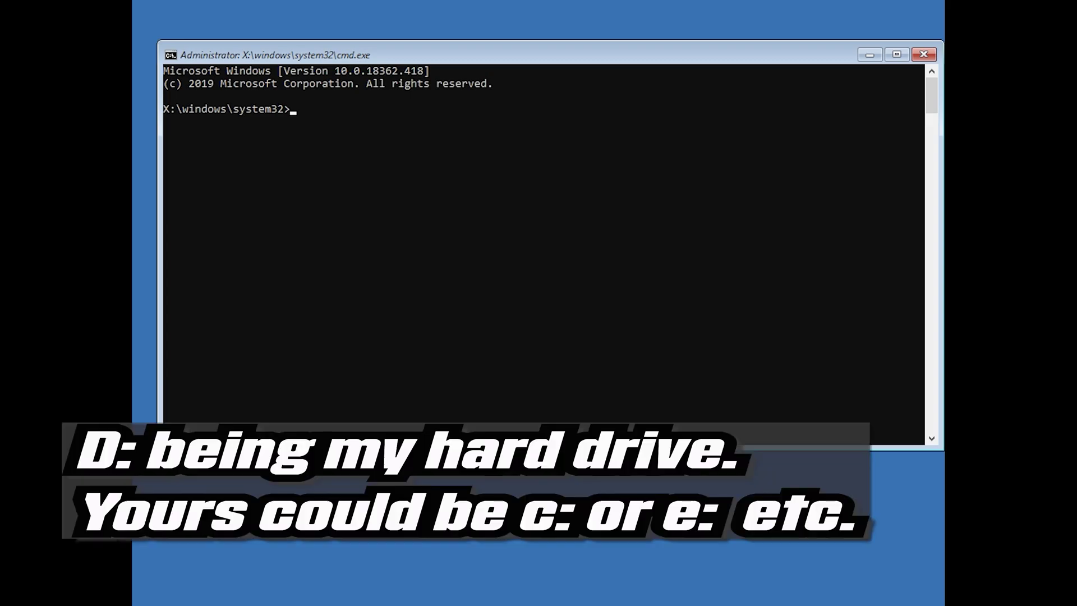
- Check and repair the C: drive by running chkdsk /f c: and leave Command Prompt with exit
text(chkdsk)
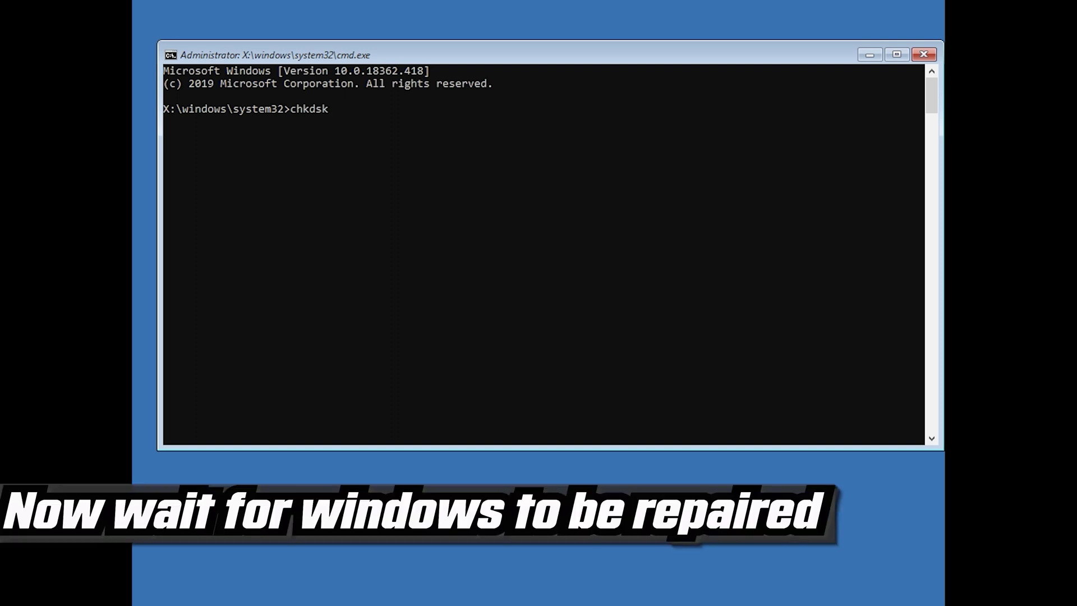
text(/f c:)
key(Return)
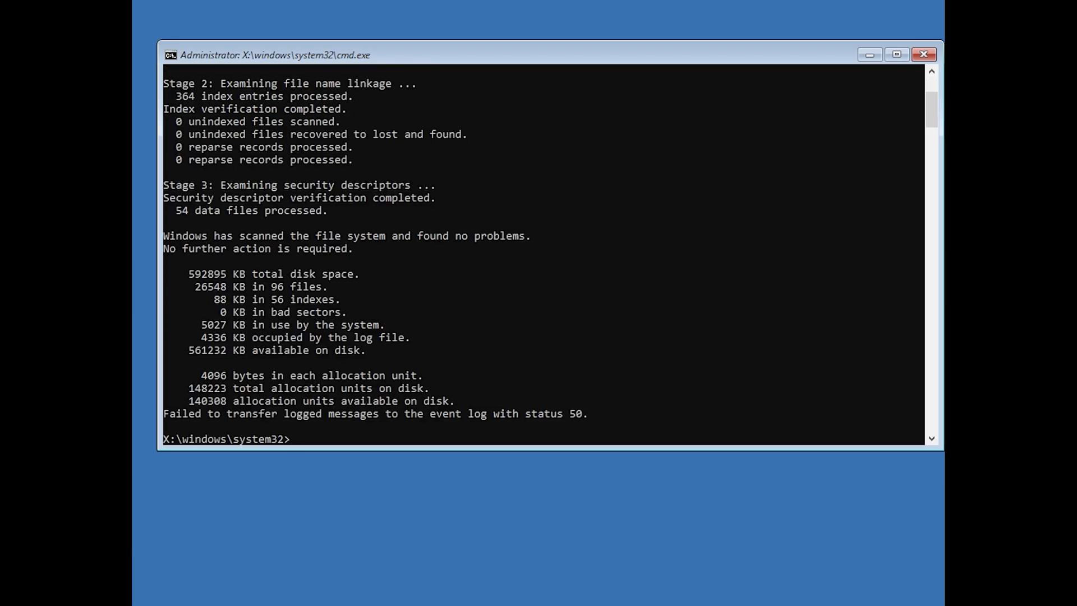
text(exit)
key(Return)
- Check and repair the D: drive by running chkdsk /f d: and leave Command Prompt with exit
text(ch)
text(kdsk /f)
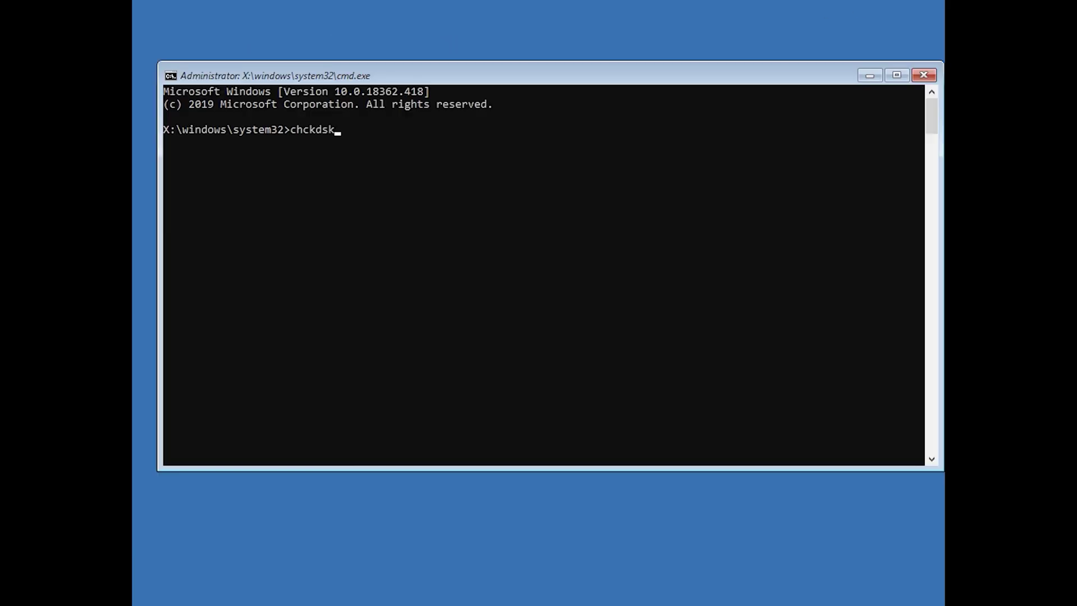
text( d:)
key(Return)
text(exit)
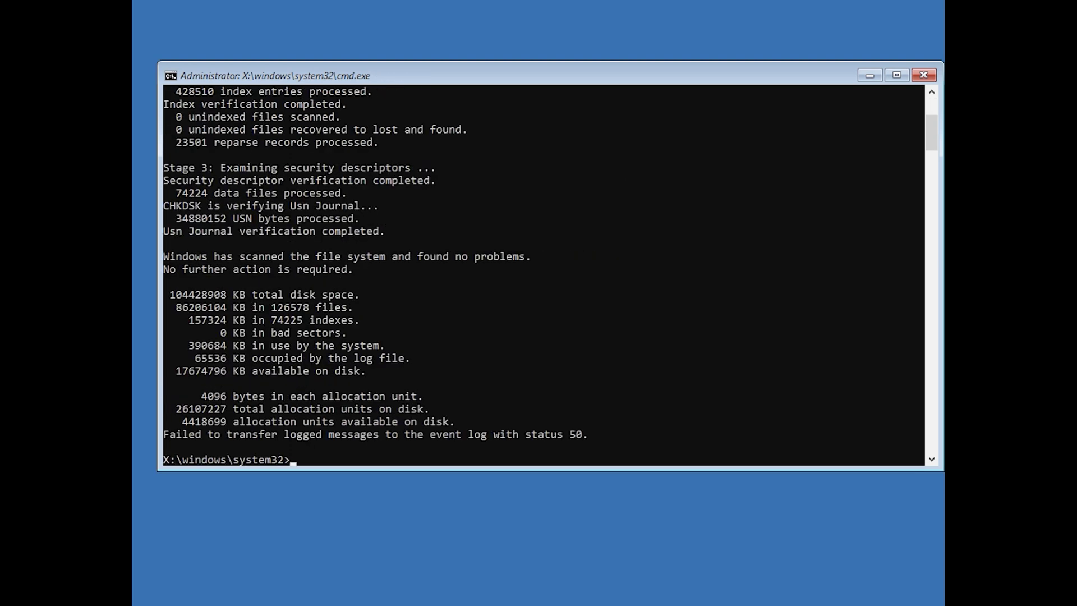
key(Return)
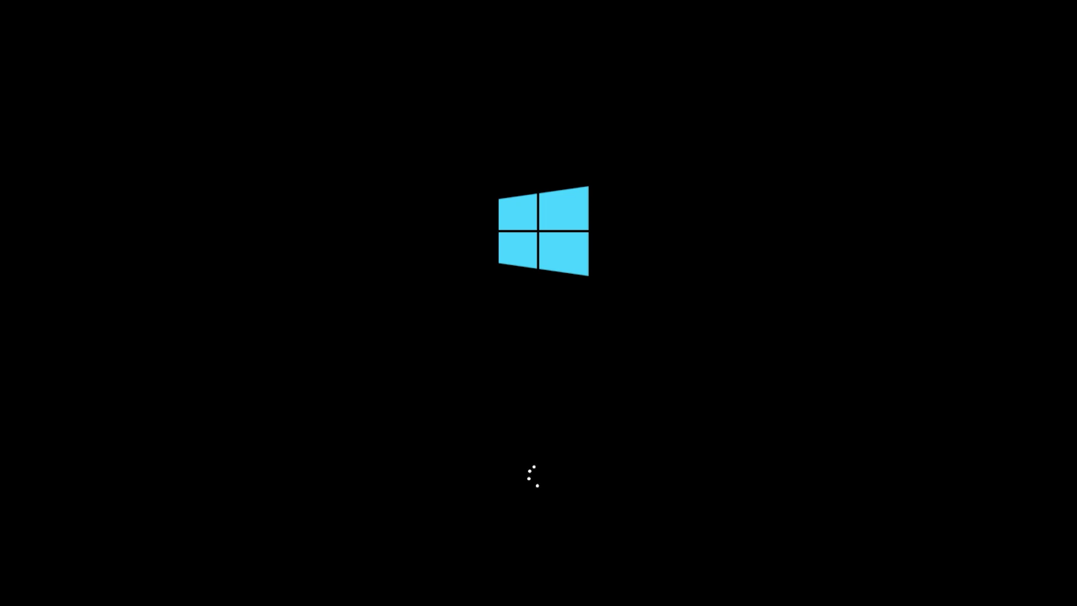